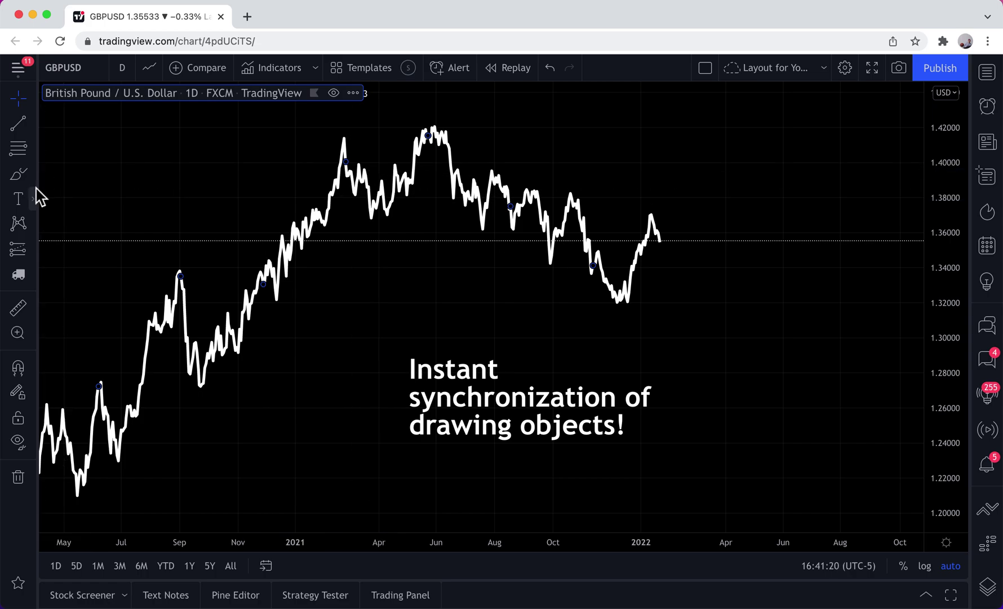
# Step: Draw and undo a freehand loop around the caption, then save the chart layout
pyautogui.moveTo(456, 336)
pyautogui.mouseDown()
pyautogui.moveTo(392, 359)
pyautogui.moveTo(412, 457)
pyautogui.moveTo(717, 413)
pyautogui.moveTo(437, 336)
pyautogui.moveTo(380, 442)
pyautogui.moveTo(658, 459)
pyautogui.moveTo(520, 332)
pyautogui.moveTo(360, 422)
pyautogui.moveTo(627, 461)
pyautogui.moveTo(624, 342)
pyautogui.moveTo(429, 344)
pyautogui.mouseUp()
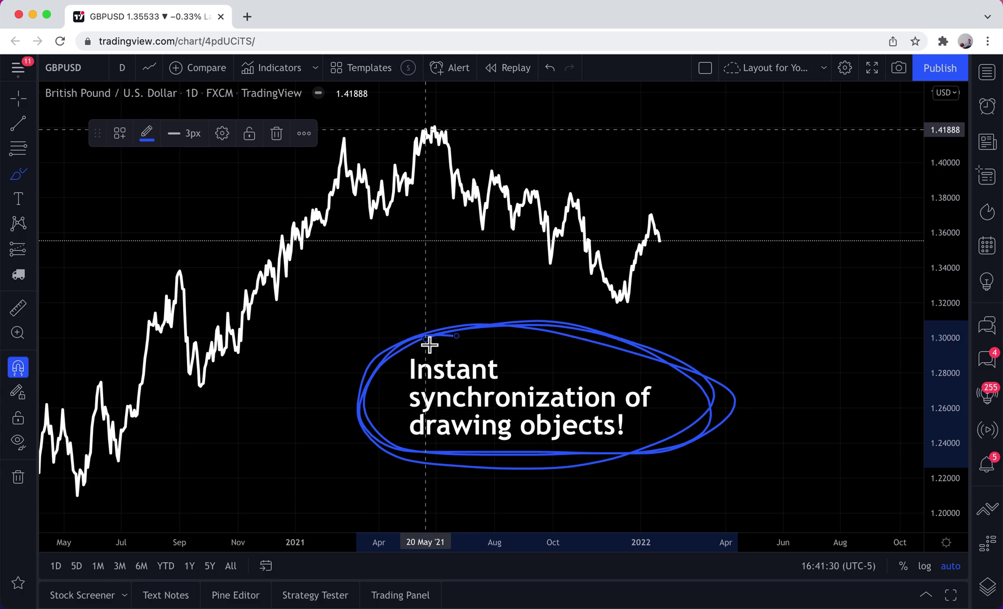
pyautogui.press('super+z')
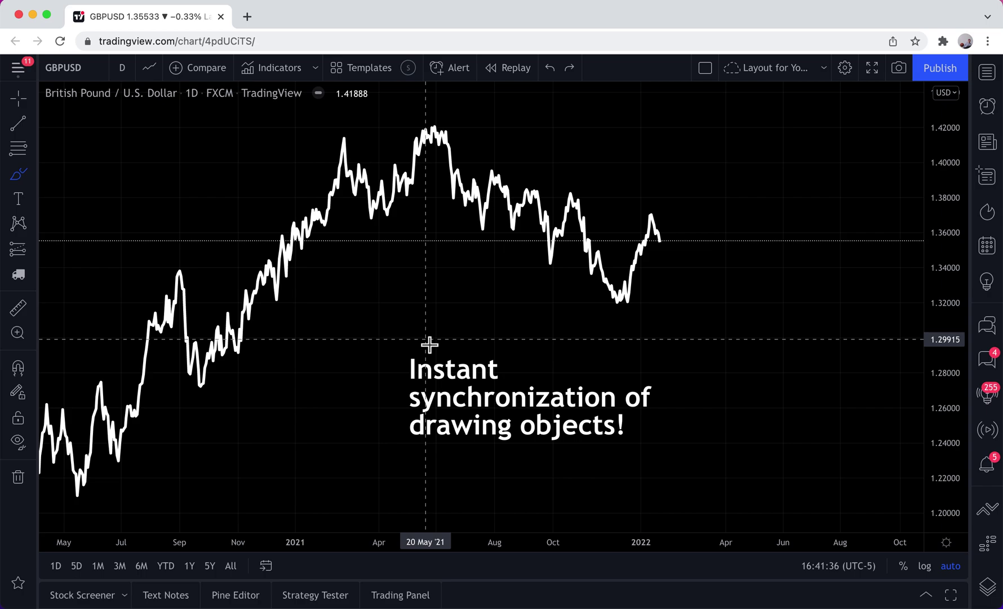
pyautogui.scroll(2, 429, 344)
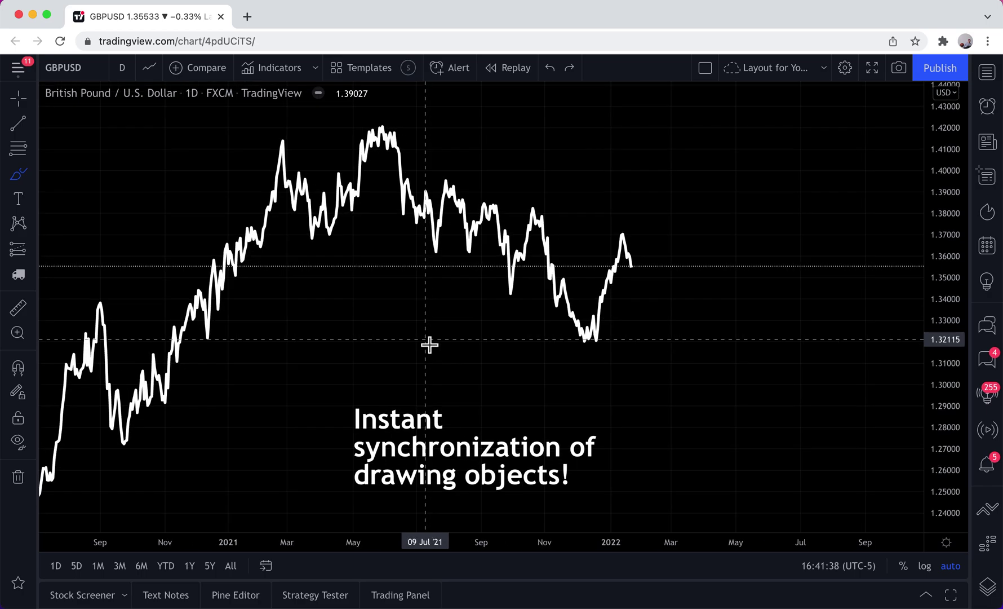
pyautogui.click(760, 69)
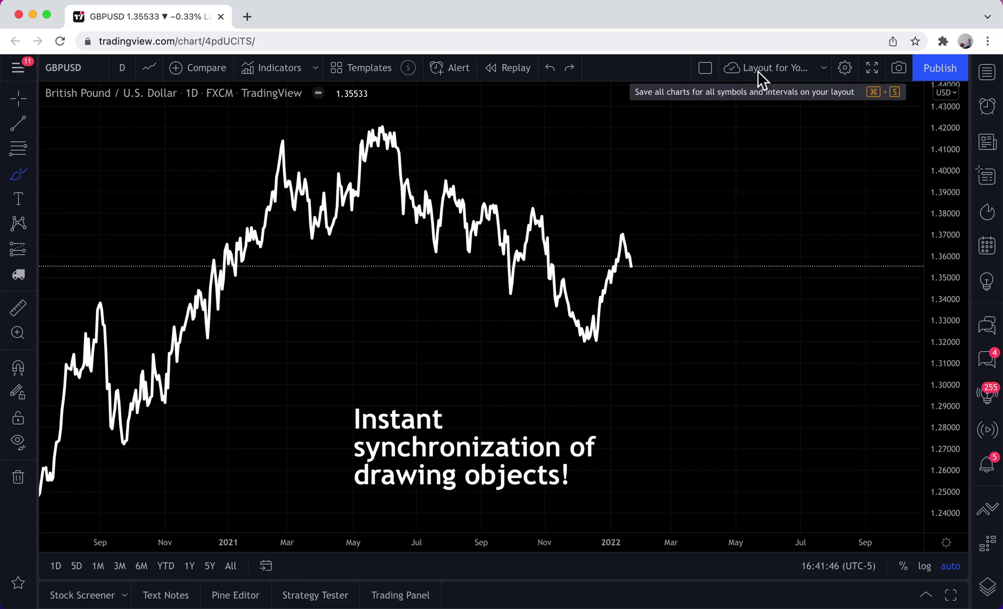
# Step: Bring up the list of saved chart layouts and close it again
pyautogui.click(824, 72)
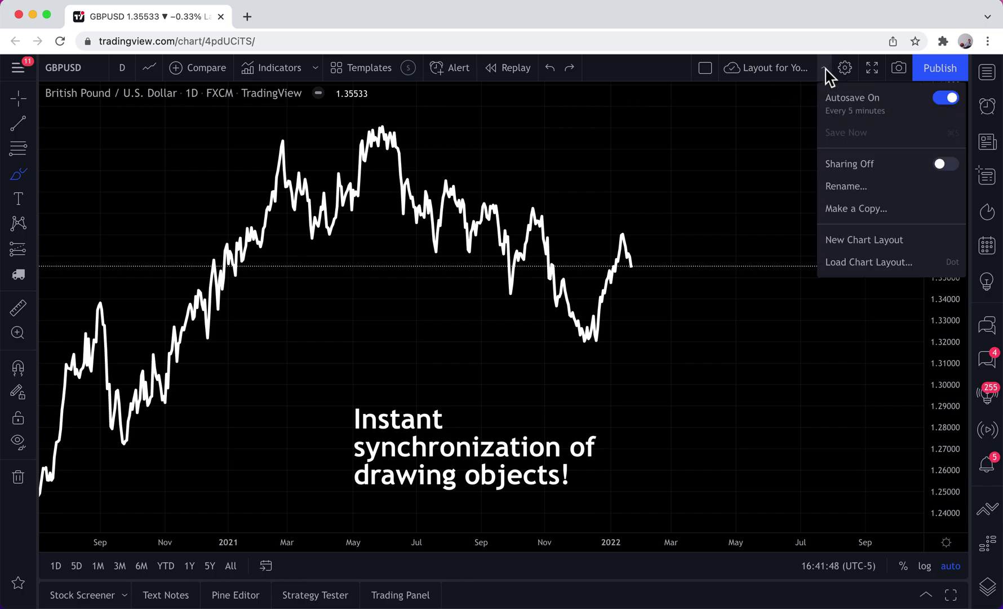
pyautogui.click(858, 264)
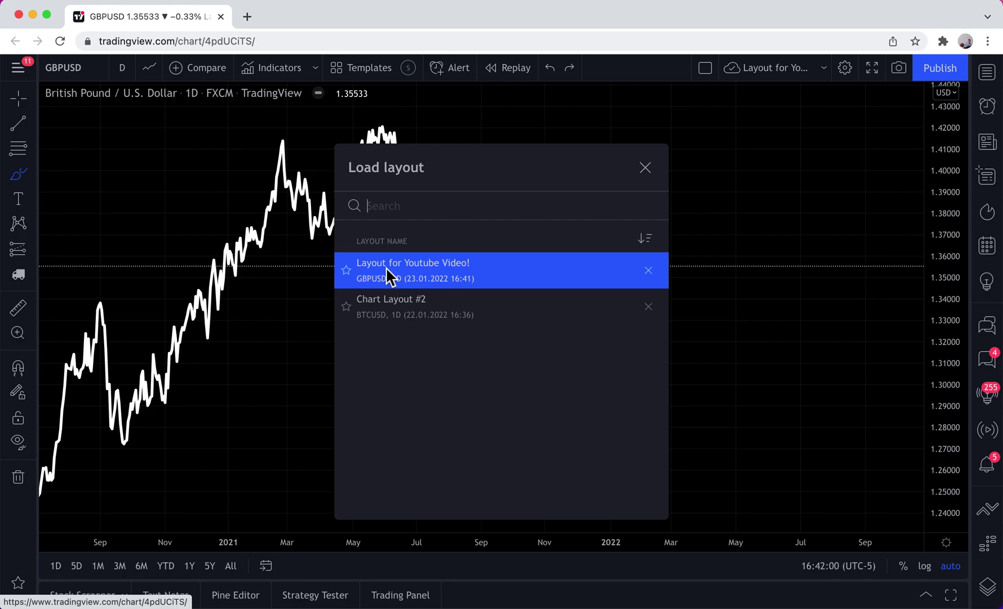
pyautogui.click(646, 167)
pyautogui.scroll(-5, 537, 299)
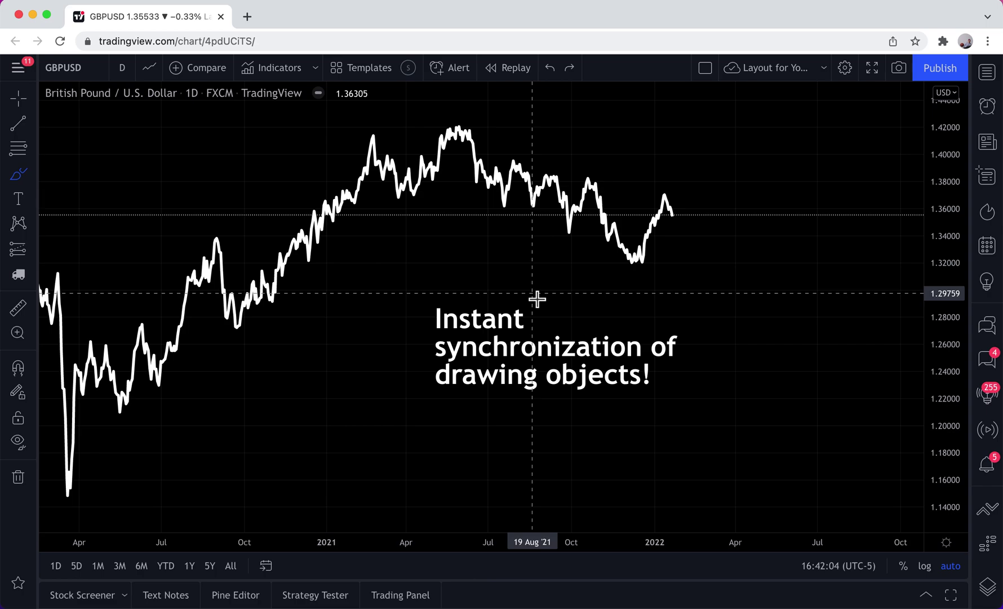
pyautogui.rightClick(466, 271)
pyautogui.click(467, 594)
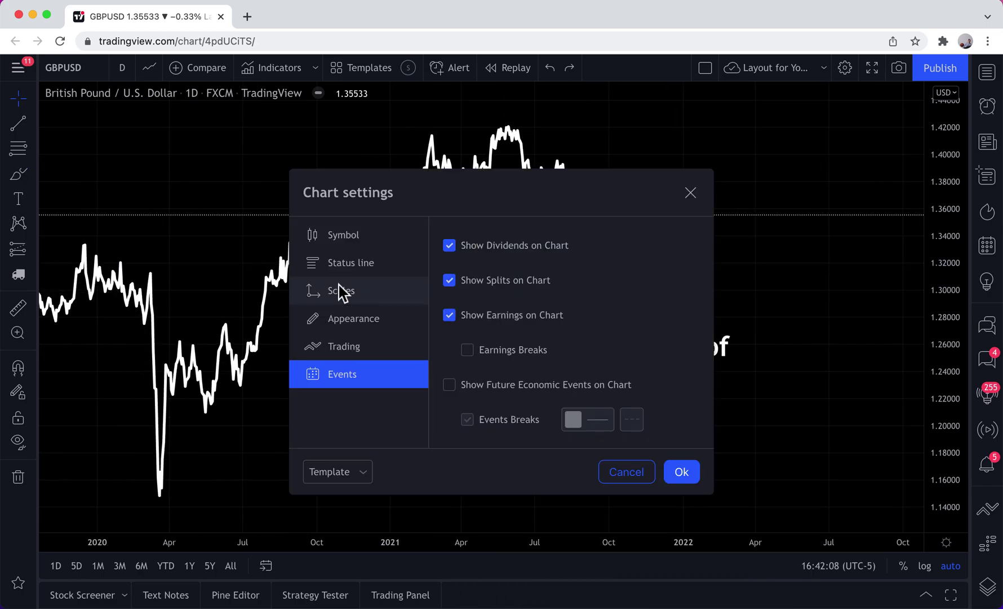
pyautogui.click(351, 319)
pyautogui.click(669, 147)
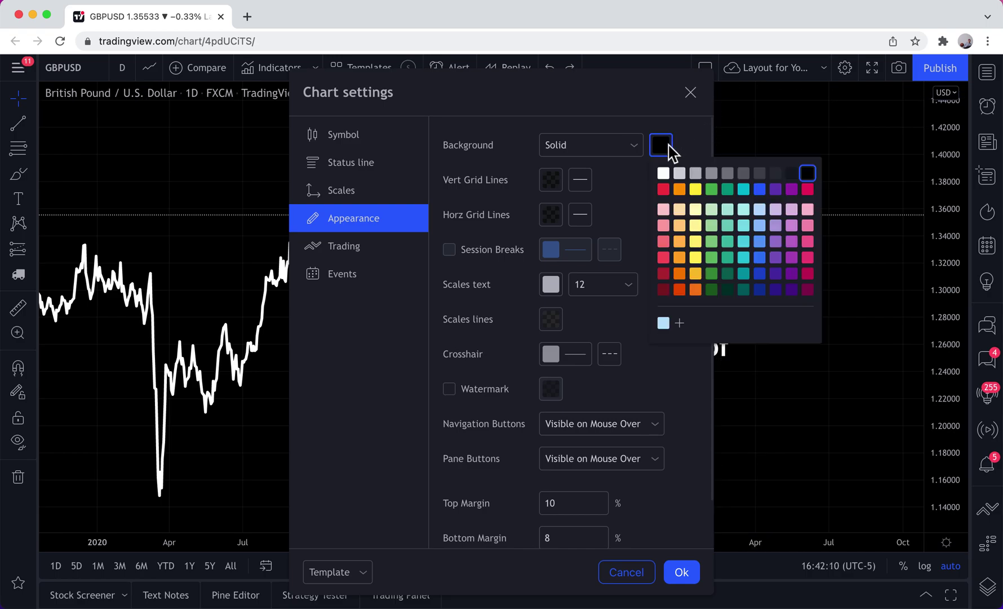
pyautogui.click(760, 190)
pyautogui.click(760, 209)
pyautogui.click(792, 209)
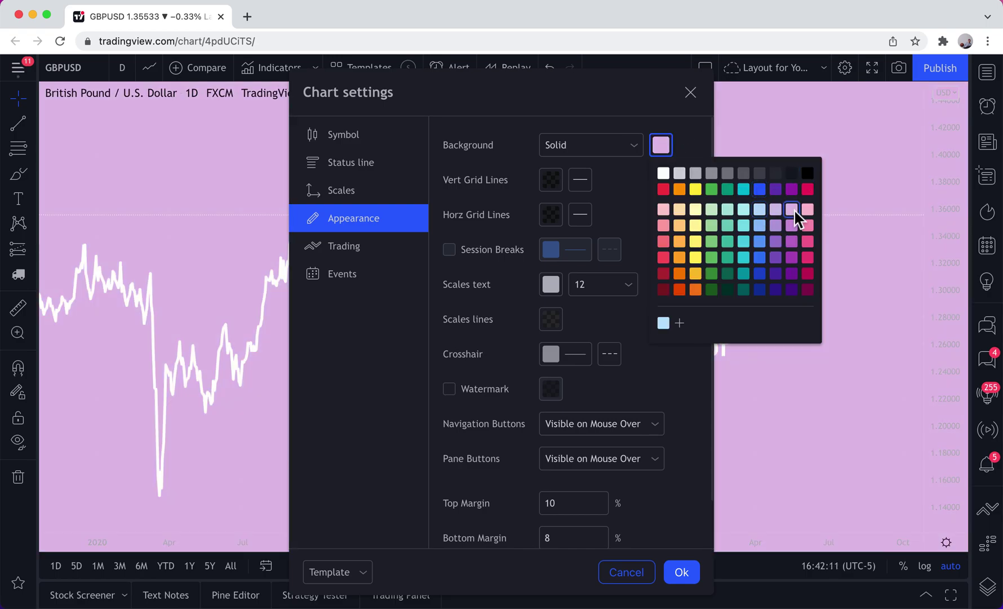
pyautogui.click(807, 225)
pyautogui.click(812, 178)
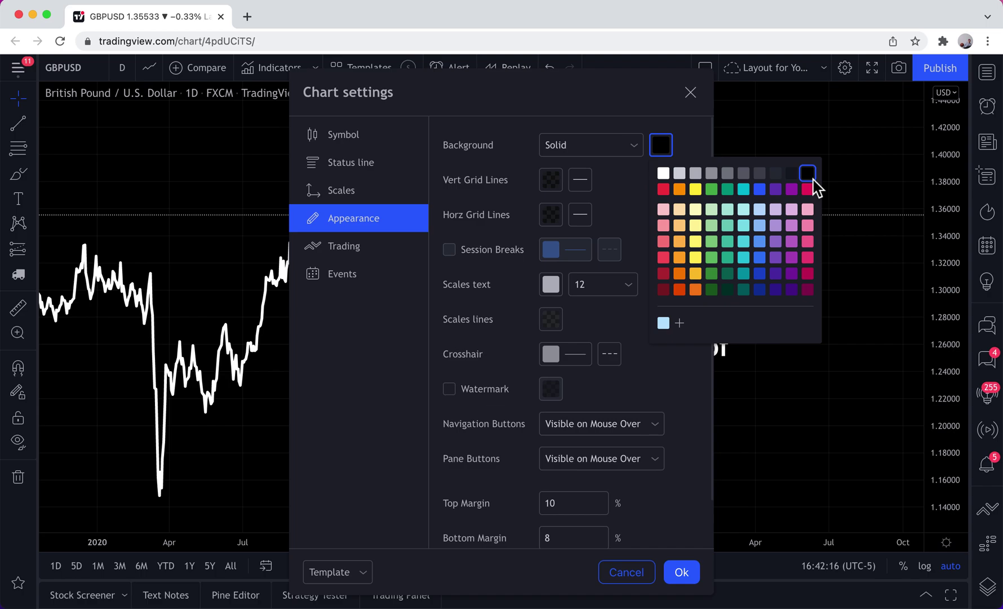
pyautogui.click(696, 102)
pyautogui.click(694, 97)
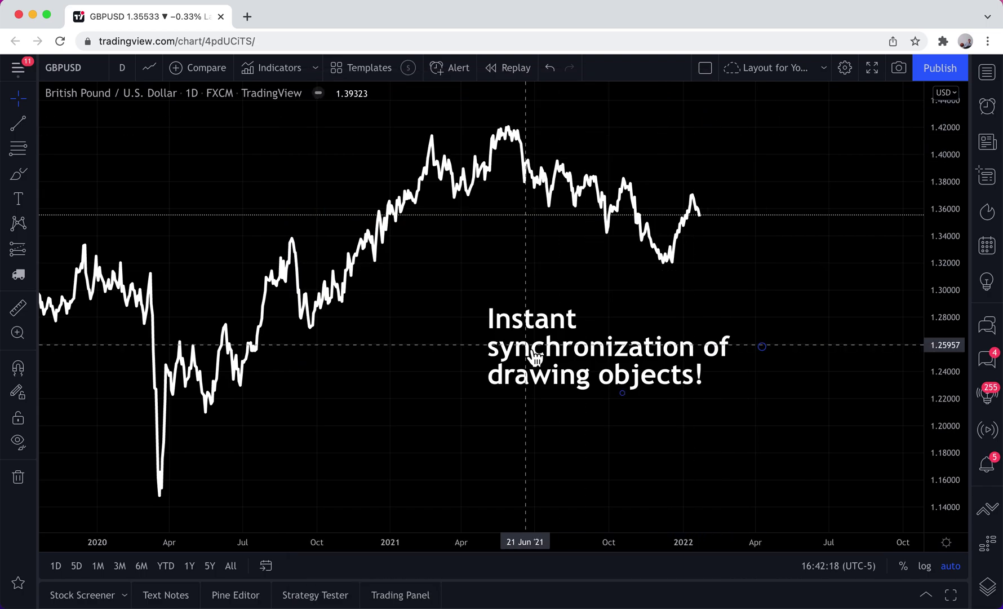
# Step: Load 'Layout for Youtube Video!' from the saved layouts into a new browser tab
pyautogui.hscroll(5, 538, 258)
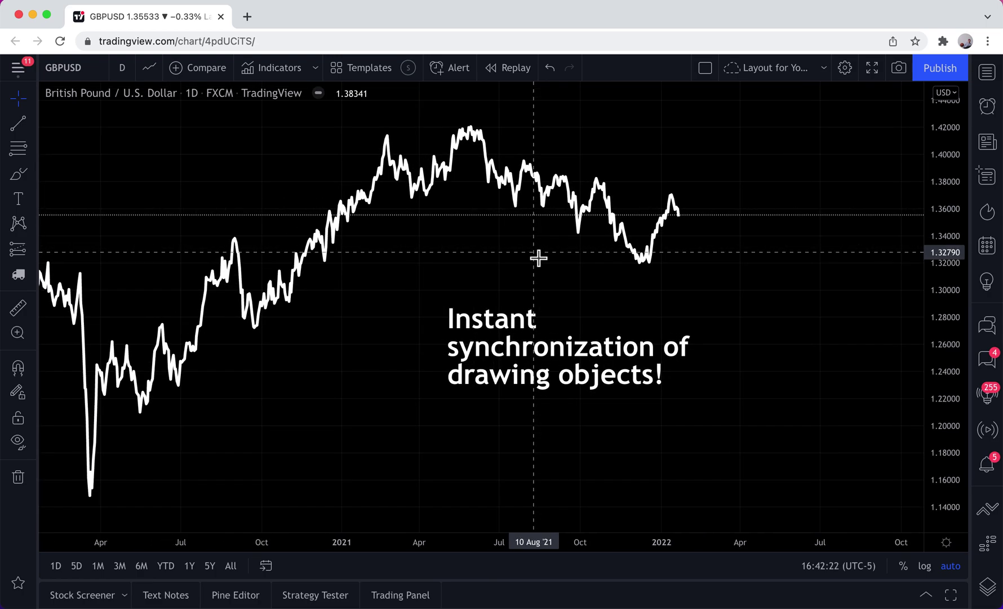
pyautogui.click(824, 68)
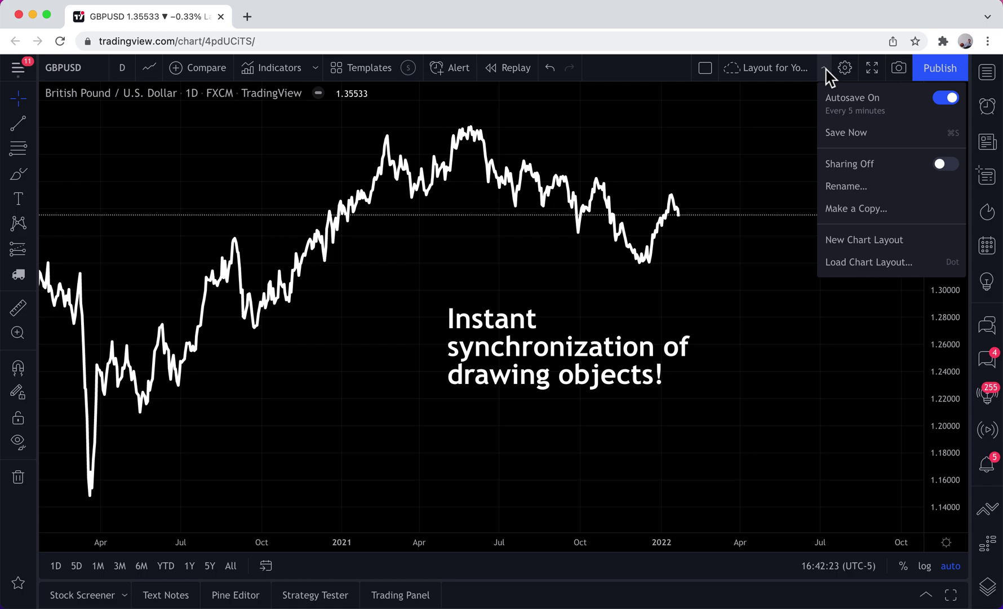
pyautogui.click(856, 262)
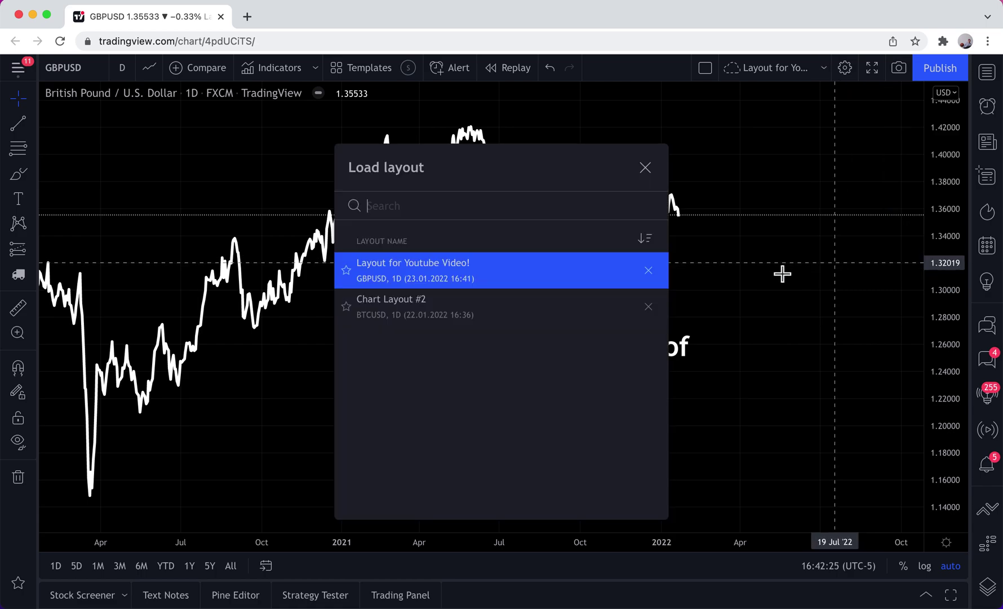
pyautogui.click(413, 273)
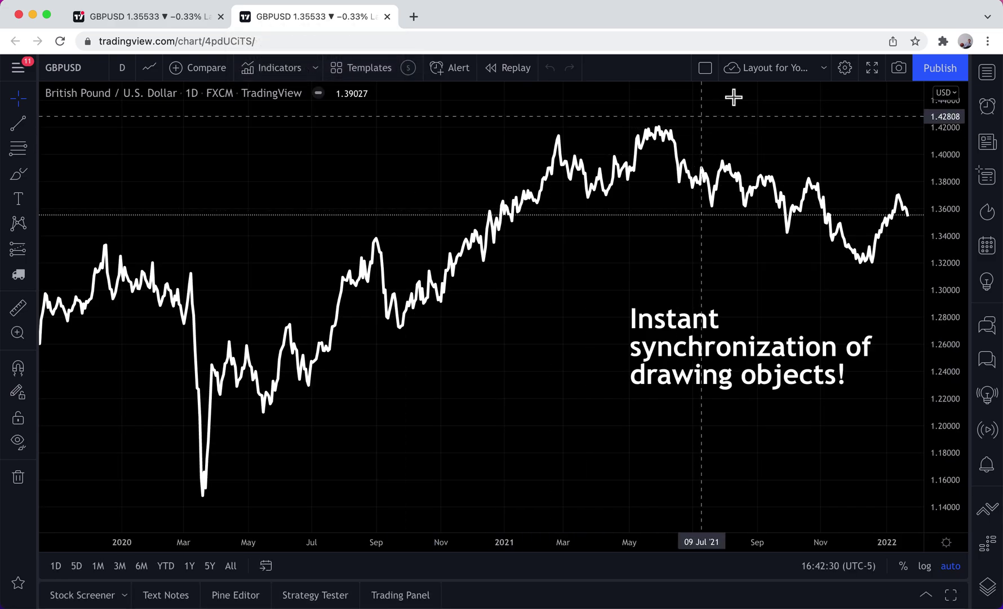
# Step: Open 'Layout for Youtube Video!' again in a third tab, then return to the first tab
pyautogui.click(168, 17)
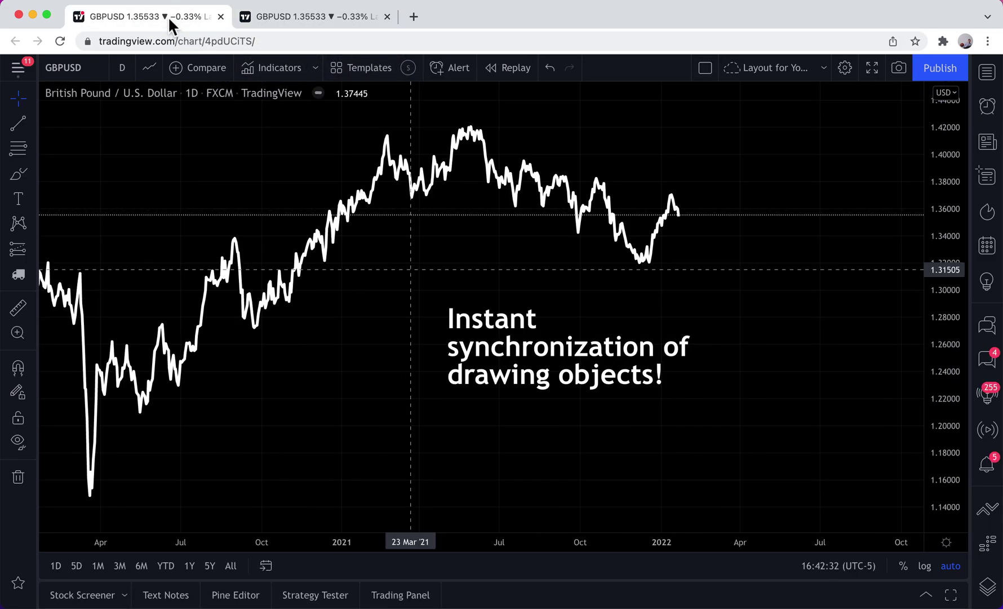
pyautogui.click(294, 15)
pyautogui.click(824, 73)
pyautogui.click(855, 264)
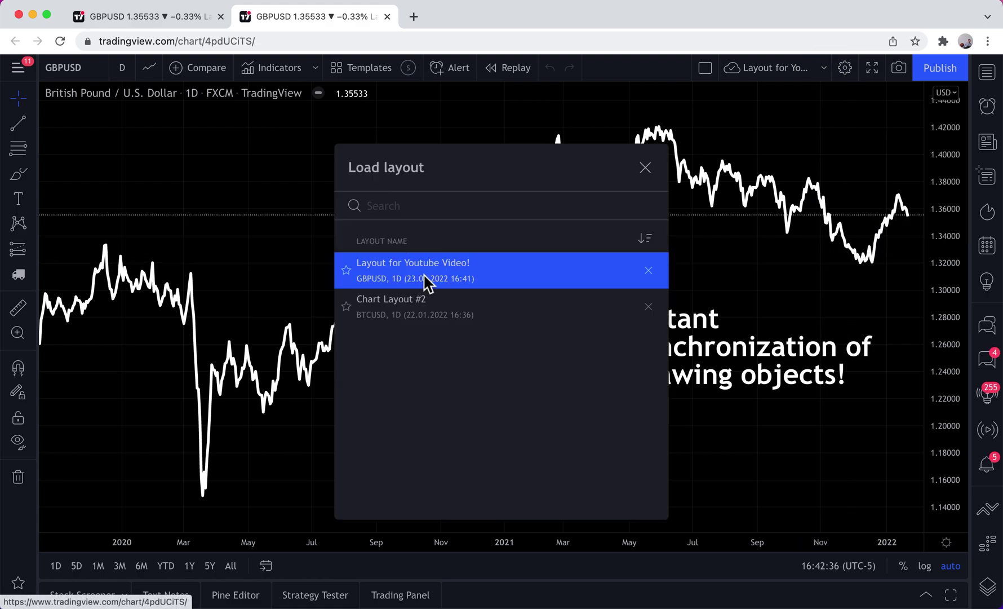
pyautogui.click(423, 274)
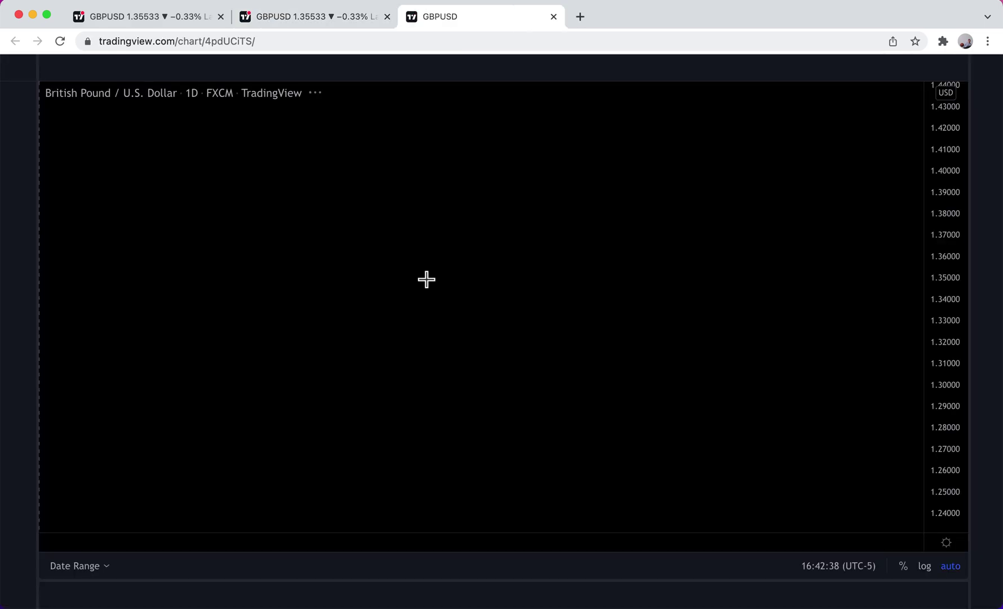
pyautogui.click(302, 12)
pyautogui.click(176, 20)
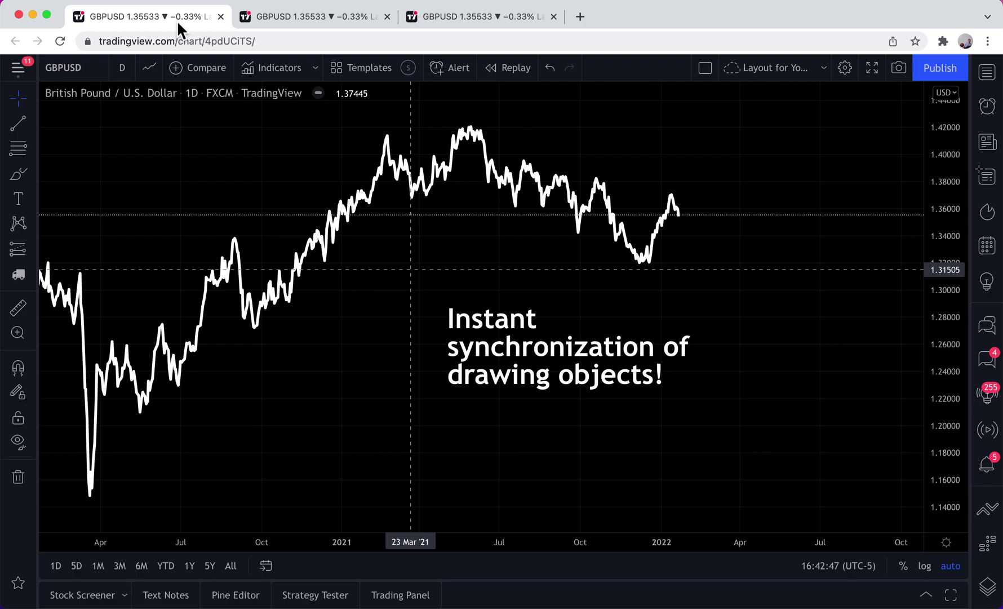
# Step: Save the layout and draw a blue freehand loop around the caption text
pyautogui.click(770, 72)
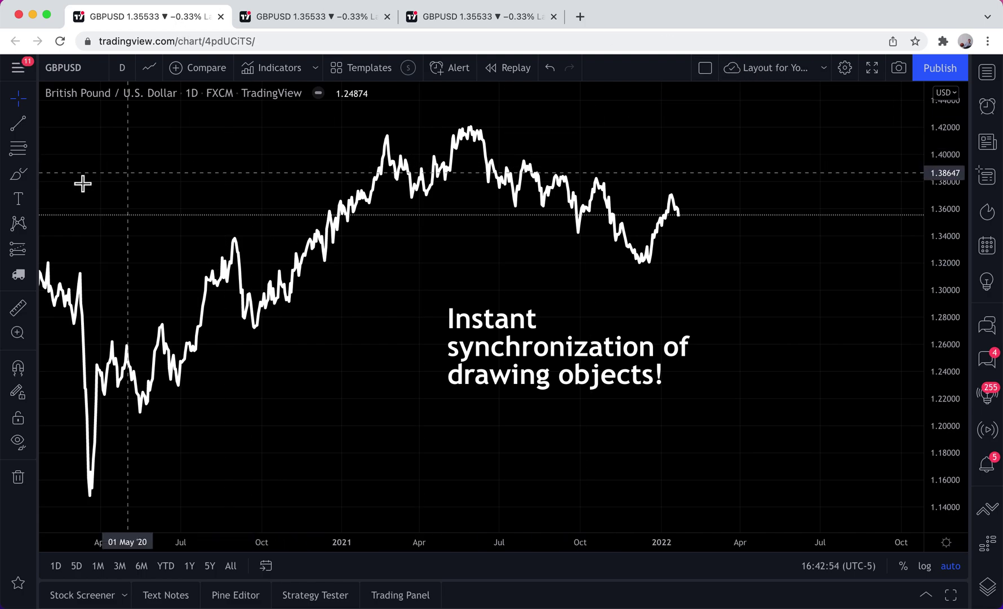
pyautogui.click(18, 175)
pyautogui.moveTo(485, 276)
pyautogui.mouseDown()
pyautogui.moveTo(410, 342)
pyautogui.moveTo(635, 418)
pyautogui.moveTo(656, 284)
pyautogui.moveTo(402, 314)
pyautogui.moveTo(592, 427)
pyautogui.moveTo(719, 344)
pyautogui.moveTo(423, 304)
pyautogui.moveTo(650, 449)
pyautogui.moveTo(694, 329)
pyautogui.moveTo(479, 278)
pyautogui.moveTo(419, 311)
pyautogui.moveTo(512, 440)
pyautogui.moveTo(730, 331)
pyautogui.moveTo(370, 284)
pyautogui.moveTo(591, 425)
pyautogui.moveTo(660, 291)
pyautogui.mouseUp()
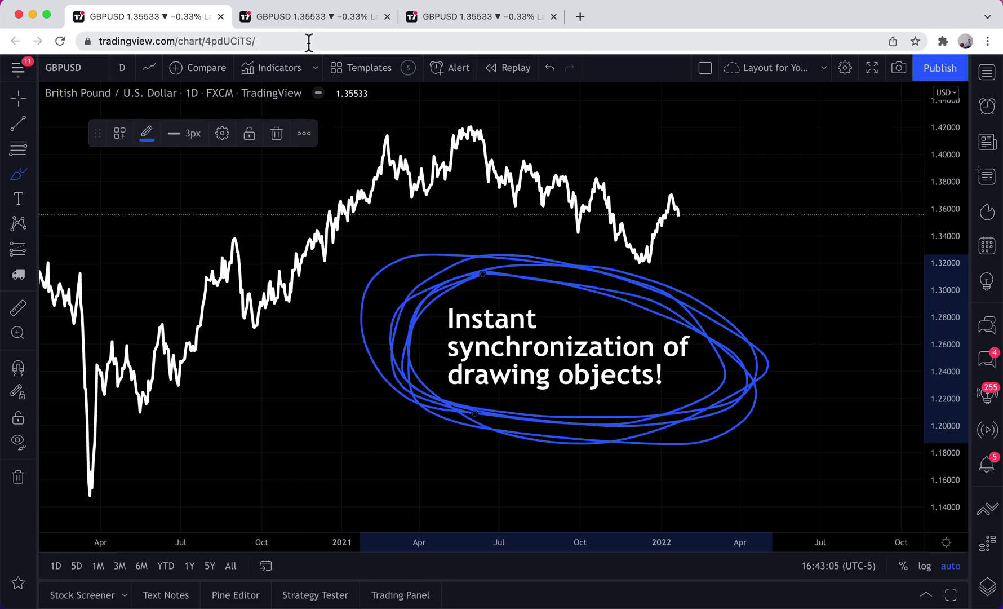
# Step: Confirm the loop synced to the second and third tabs, panning toward 2021–2022
pyautogui.click(300, 18)
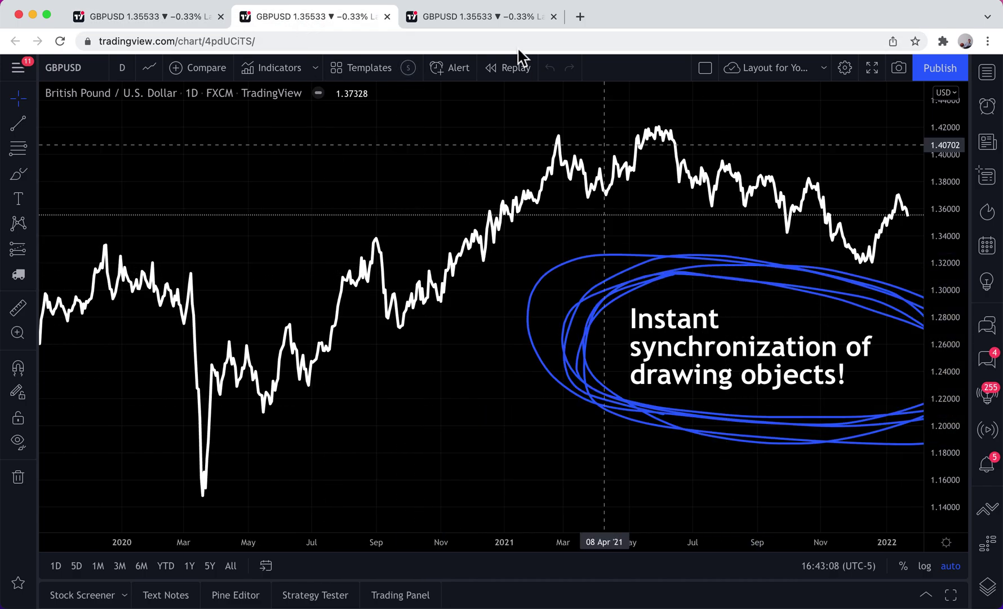
pyautogui.click(485, 17)
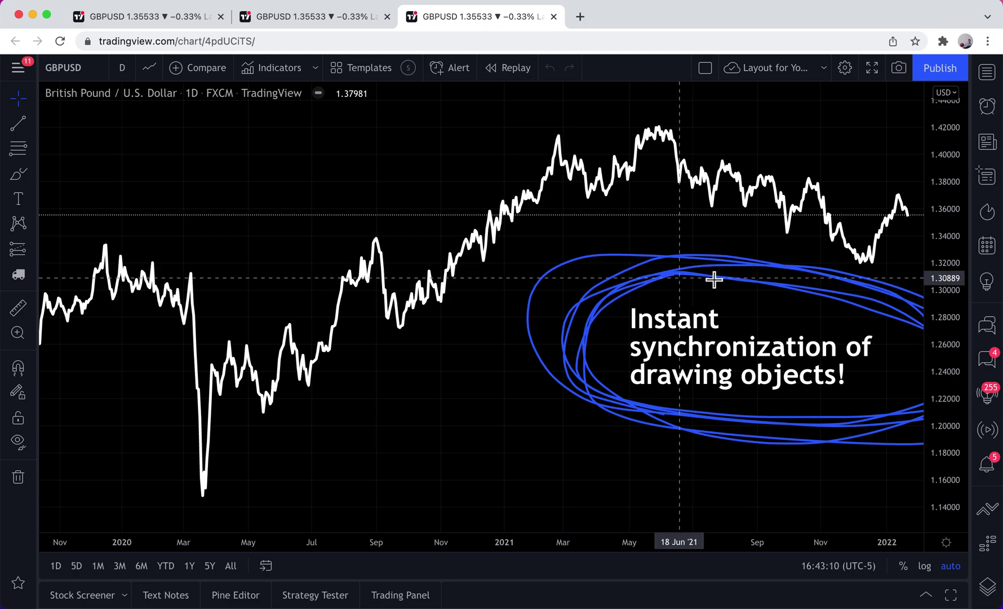
pyautogui.scroll(-5, 711, 284)
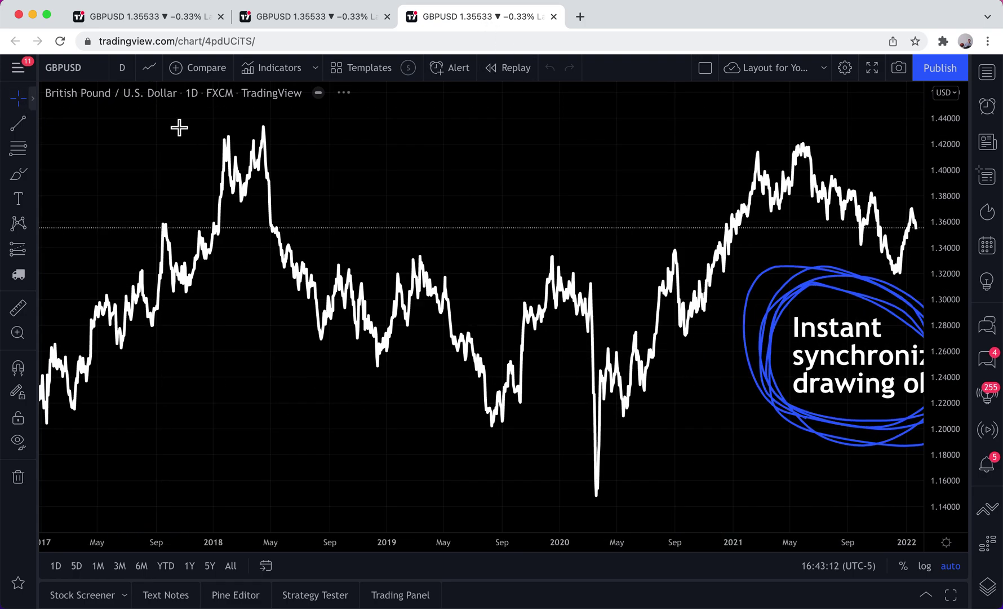
pyautogui.click(428, 180)
pyautogui.moveTo(612, 170); pyautogui.dragTo(307, 186)
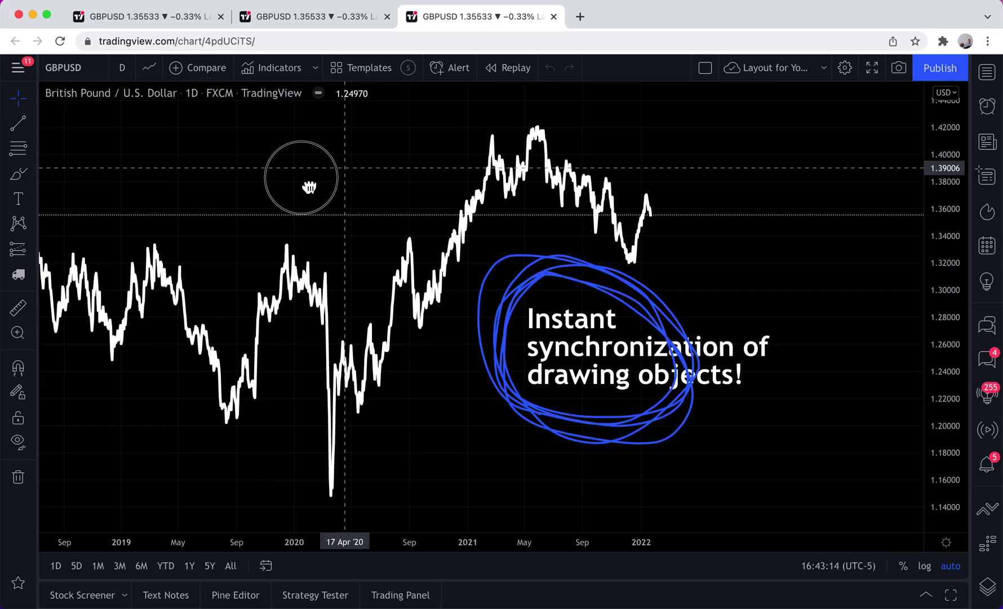
pyautogui.scroll(3, 304, 183)
# Step: Delete the blue loop and check another tab before returning to the first tab
pyautogui.click(359, 318)
pyautogui.press('Delete')
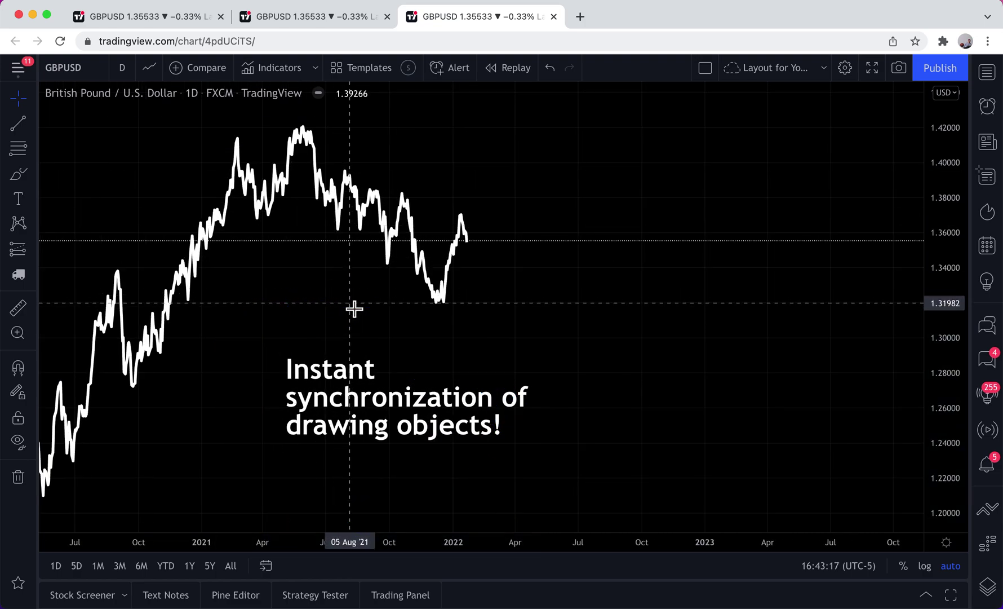
pyautogui.click(303, 16)
pyautogui.click(151, 20)
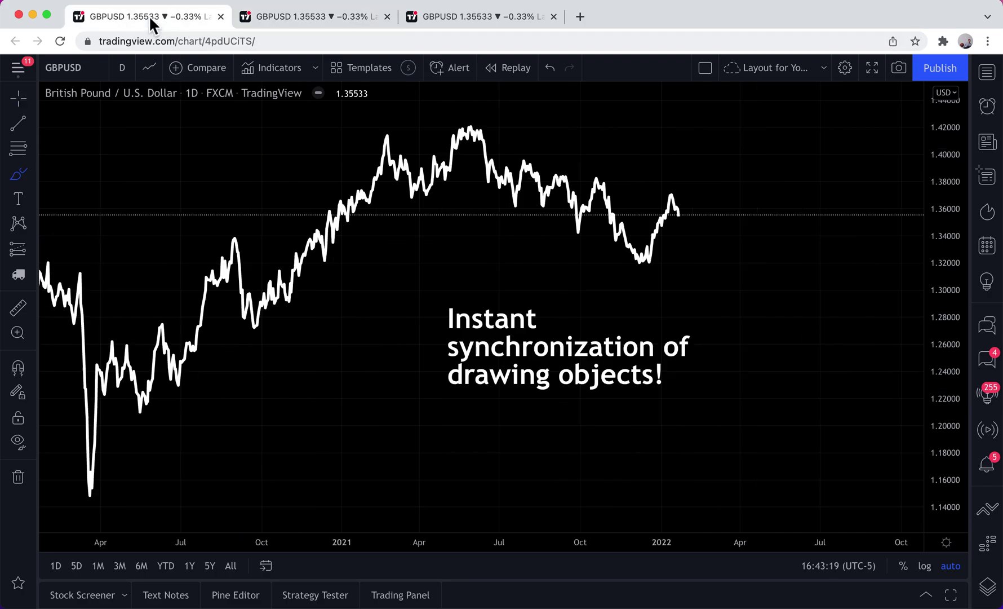
# Step: Cancel a stray brush stroke and pan the chart to show 2018 to 2023
pyautogui.scroll(-5, 569, 366)
pyautogui.click(678, 482)
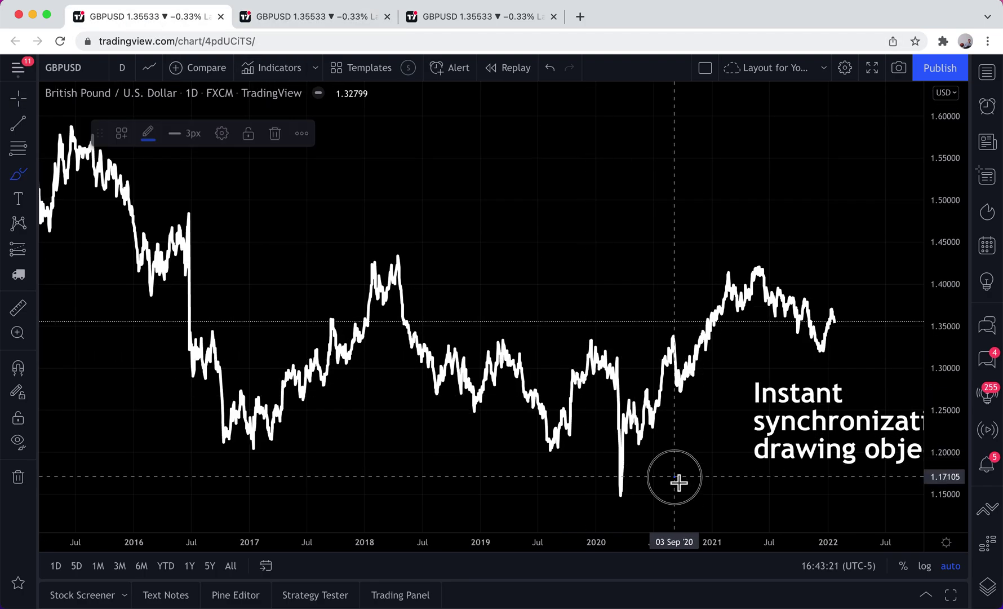
pyautogui.moveTo(678, 482); pyautogui.dragTo(456, 483)
pyautogui.press('Escape')
pyautogui.click(18, 100)
pyautogui.moveTo(537, 249); pyautogui.dragTo(240, 262)
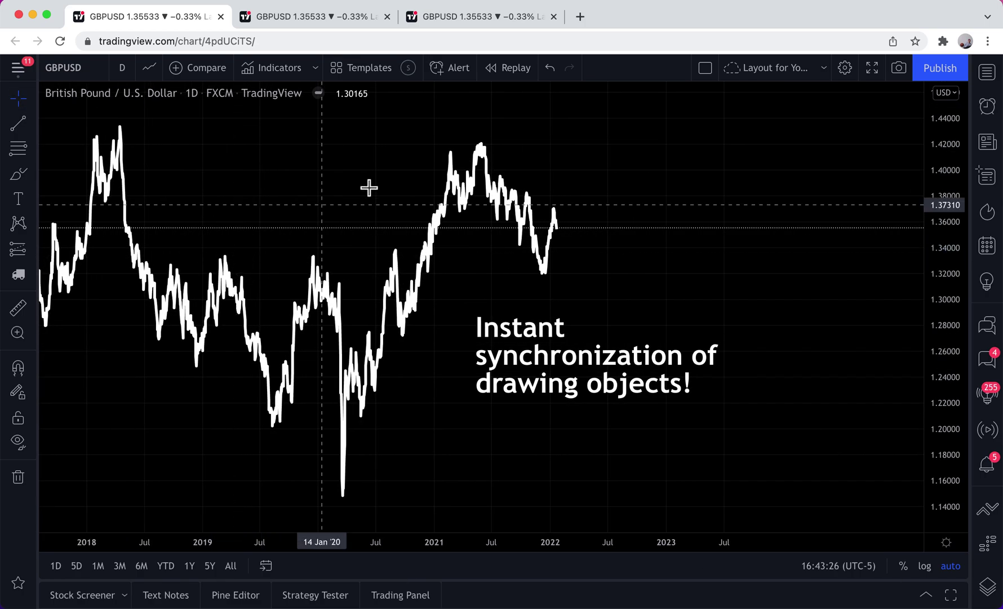
# Step: Switch to the third GBPUSD tab and shift the view to start around mid-2020
pyautogui.click(488, 18)
pyautogui.scroll(3, 476, 264)
pyautogui.moveTo(470, 403); pyautogui.dragTo(645, 401)
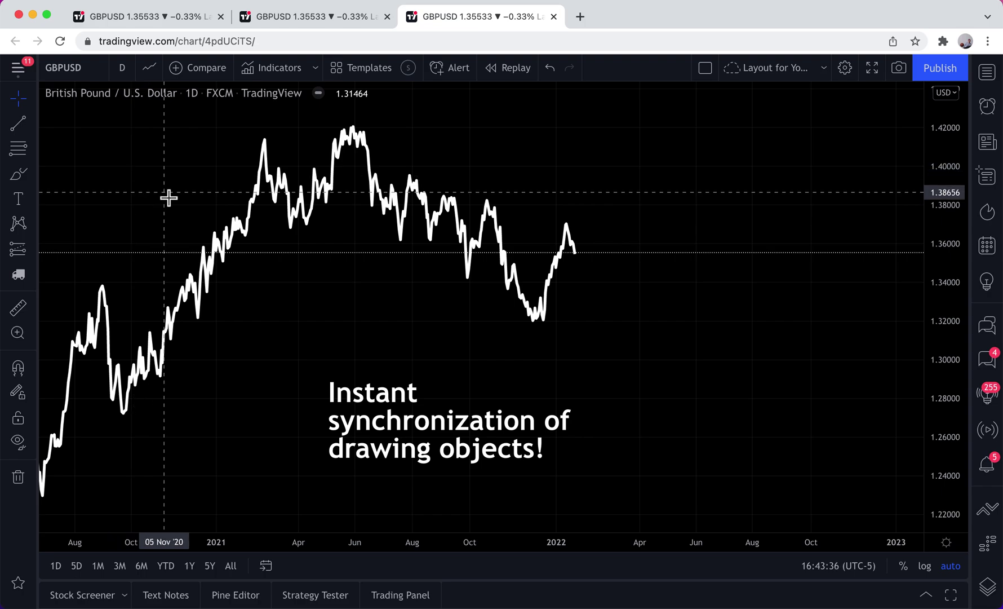
# Step: Draw a rectangle boxing the late-2021 low around 1.32
pyautogui.click(35, 125)
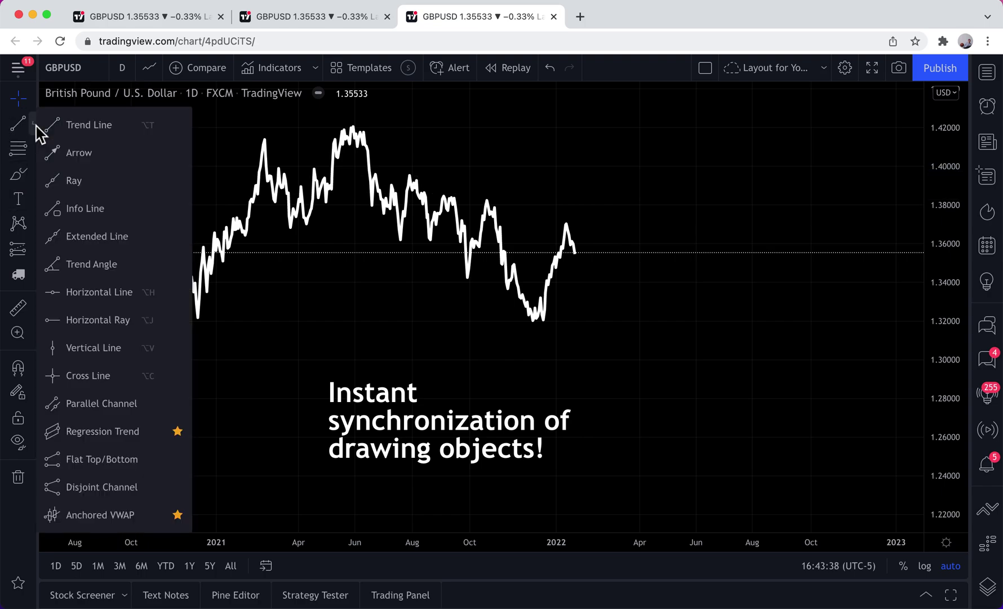
pyautogui.click(36, 175)
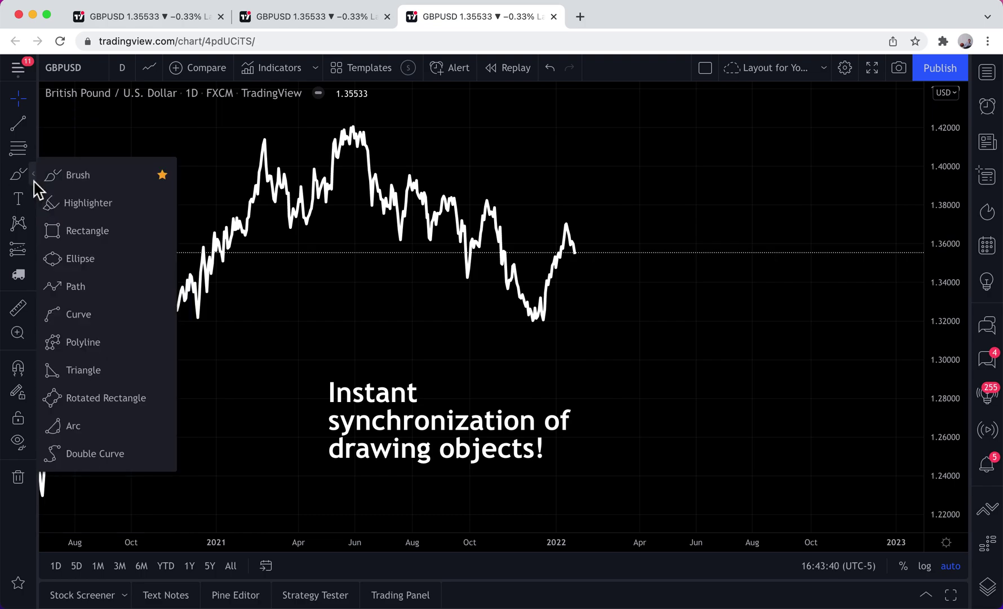
pyautogui.click(76, 229)
pyautogui.moveTo(509, 319)
pyautogui.mouseDown()
pyautogui.moveTo(577, 327)
pyautogui.moveTo(582, 336)
pyautogui.mouseUp()
pyautogui.click(640, 338)
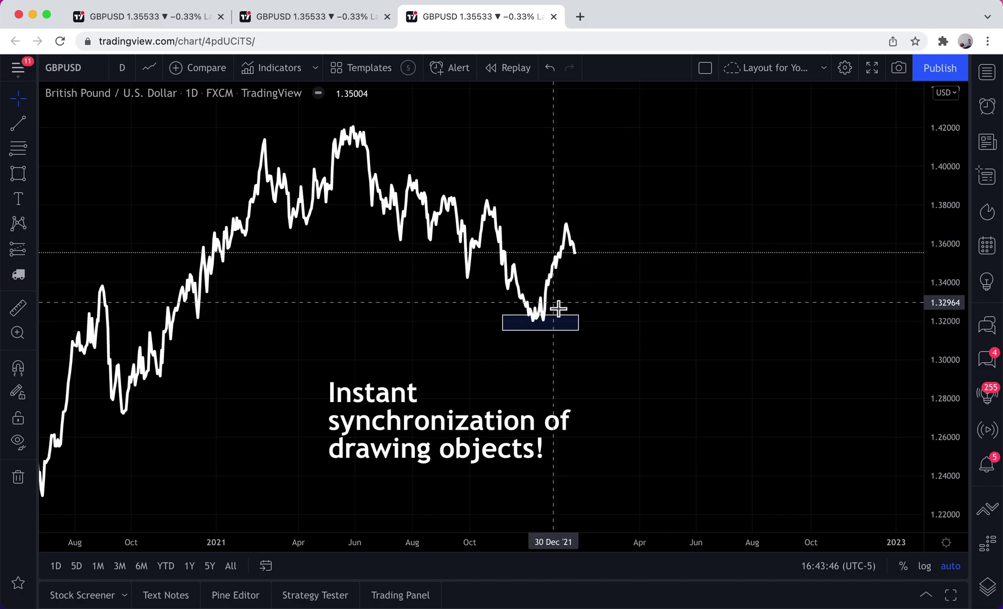
# Step: Draw a descending trend line from the mid-2021 high past the latest peak
pyautogui.click(17, 124)
pyautogui.click(389, 164)
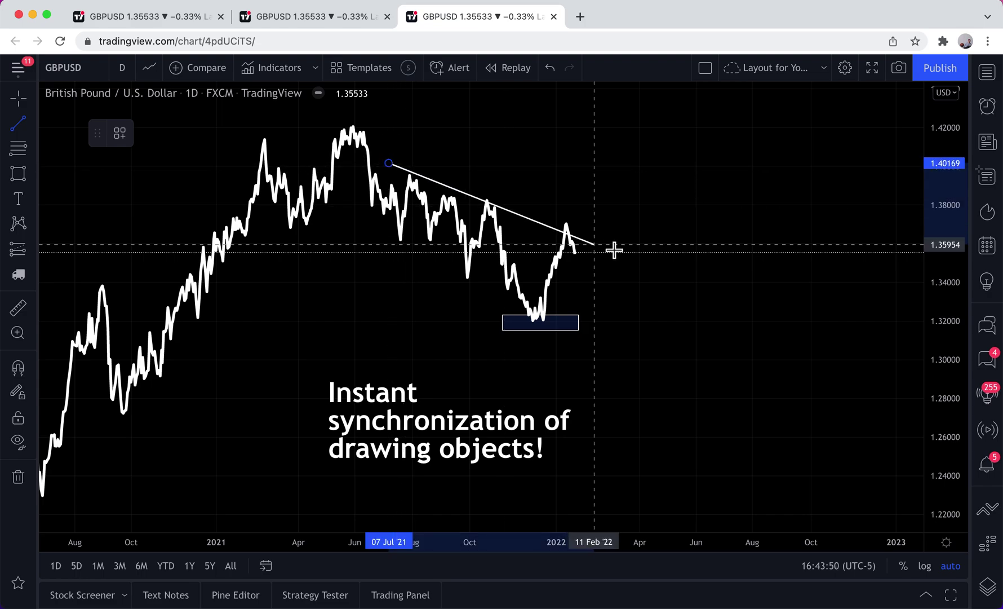
pyautogui.click(644, 256)
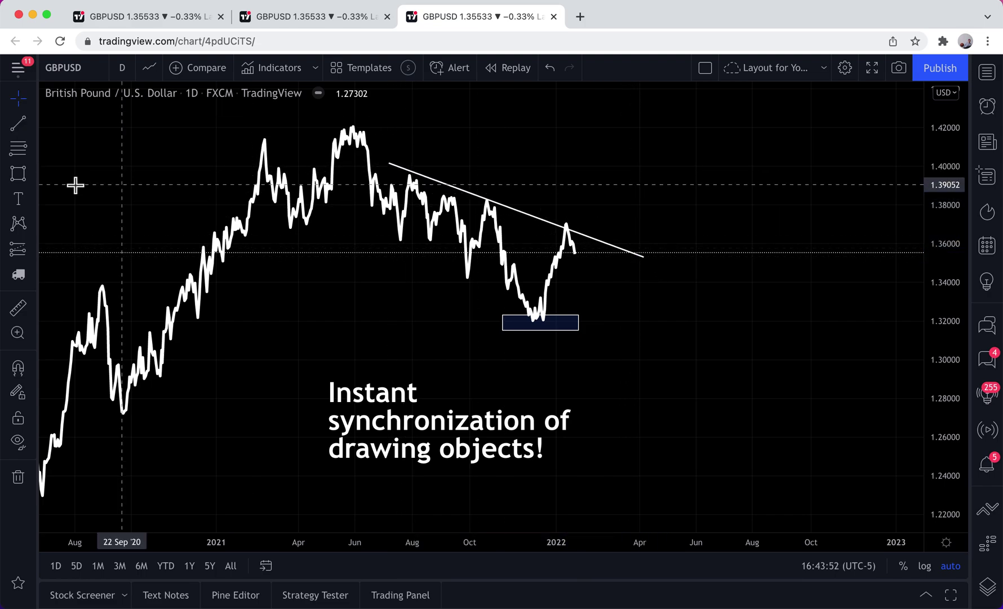
# Step: Circle the first high and the recent peak on the trend line with the brush
pyautogui.click(32, 126)
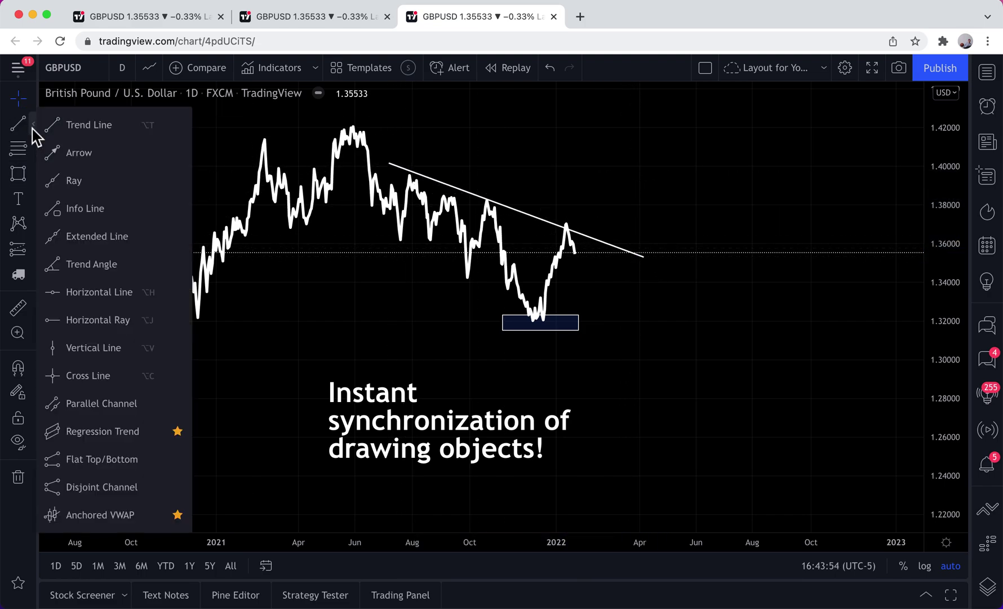
pyautogui.click(33, 175)
pyautogui.click(67, 172)
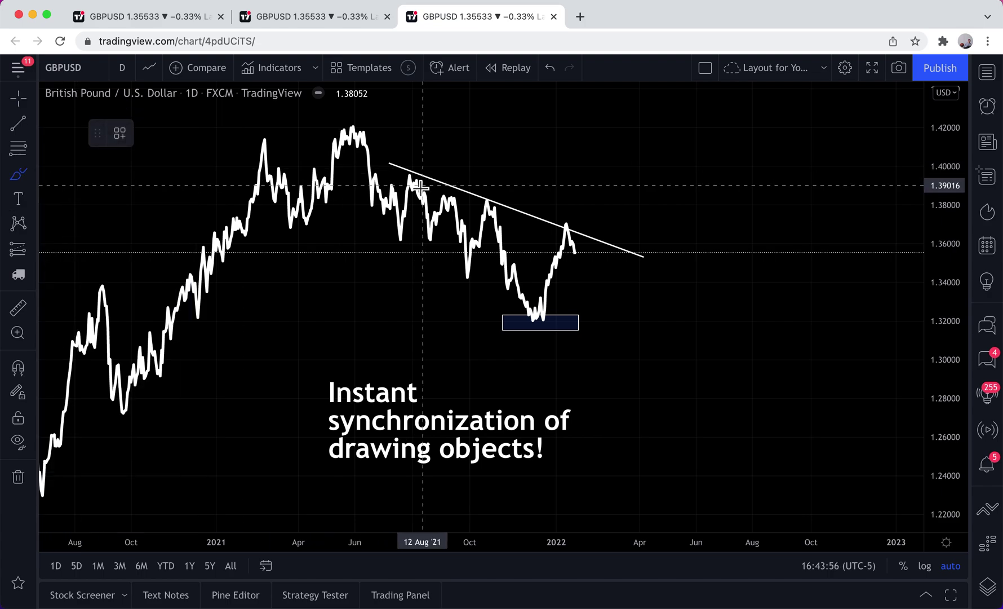
pyautogui.click(417, 164)
pyautogui.moveTo(417, 165)
pyautogui.mouseDown()
pyautogui.moveTo(454, 181)
pyautogui.moveTo(395, 179)
pyautogui.moveTo(424, 189)
pyautogui.moveTo(459, 179)
pyautogui.moveTo(504, 197)
pyautogui.moveTo(473, 211)
pyautogui.moveTo(510, 200)
pyautogui.mouseUp()
pyautogui.moveTo(566, 217)
pyautogui.mouseDown()
pyautogui.moveTo(601, 230)
pyautogui.moveTo(567, 220)
pyautogui.moveTo(607, 242)
pyautogui.moveTo(612, 268)
pyautogui.moveTo(635, 259)
pyautogui.moveTo(657, 271)
pyautogui.moveTo(661, 294)
pyautogui.moveTo(682, 279)
pyautogui.moveTo(705, 297)
pyautogui.moveTo(715, 326)
pyautogui.moveTo(716, 287)
pyautogui.mouseUp()
# Step: Sketch a zigzag drop to the box, stretch the box right, and place a text label below it
pyautogui.click(24, 106)
pyautogui.moveTo(580, 331); pyautogui.dragTo(759, 327)
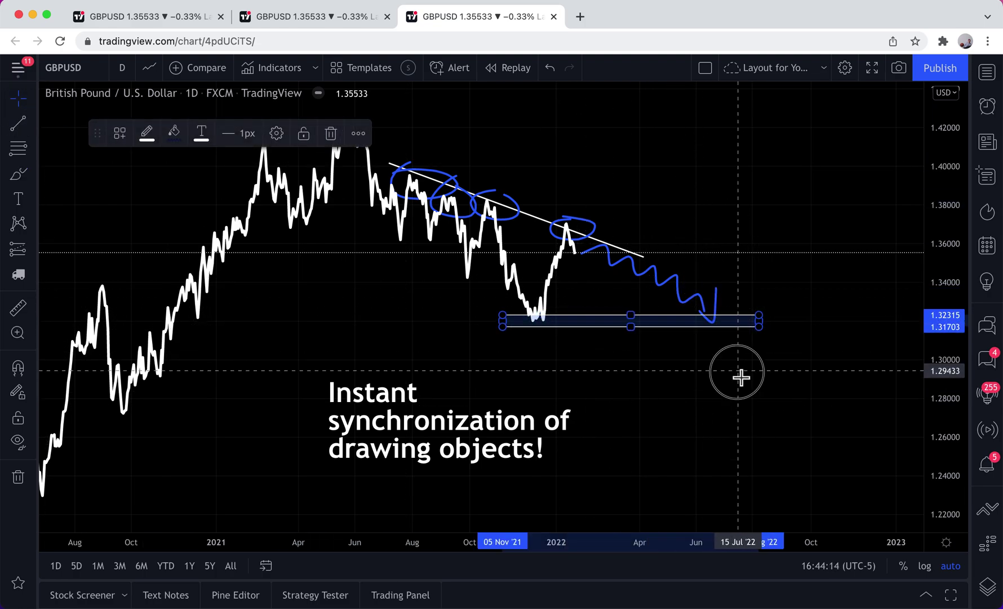
pyautogui.click(741, 375)
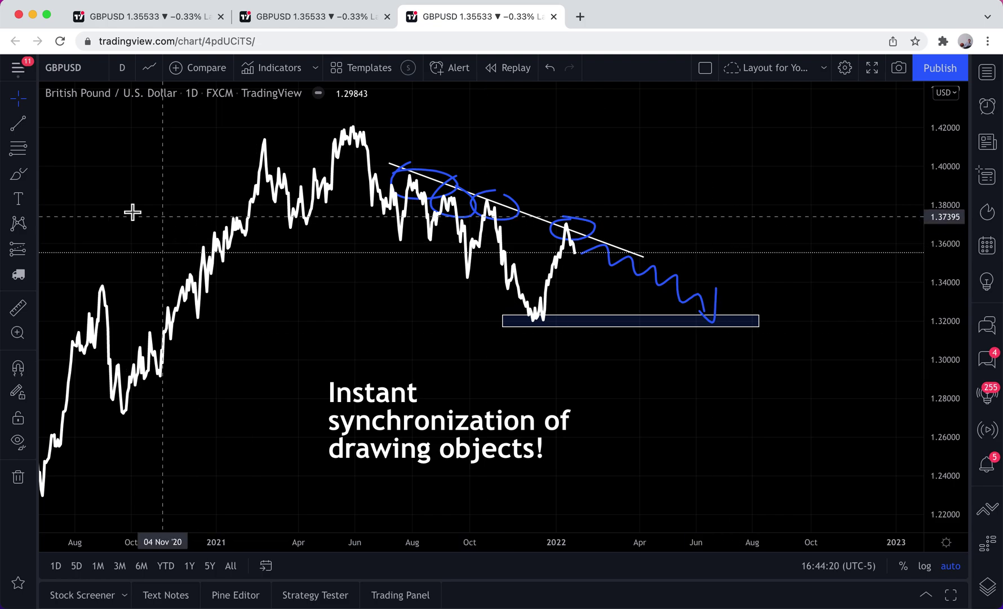
pyautogui.click(19, 176)
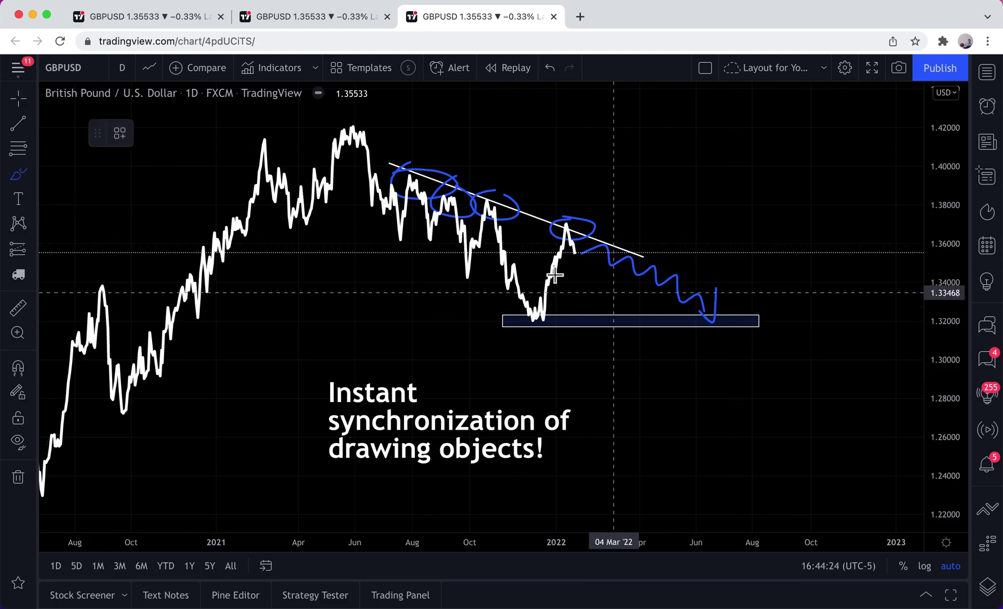
pyautogui.click(19, 198)
pyautogui.click(606, 337)
# Step: Make the 'Levels to watch!' label size 20 and position it under the box
pyautogui.click(478, 226)
pyautogui.click(459, 356)
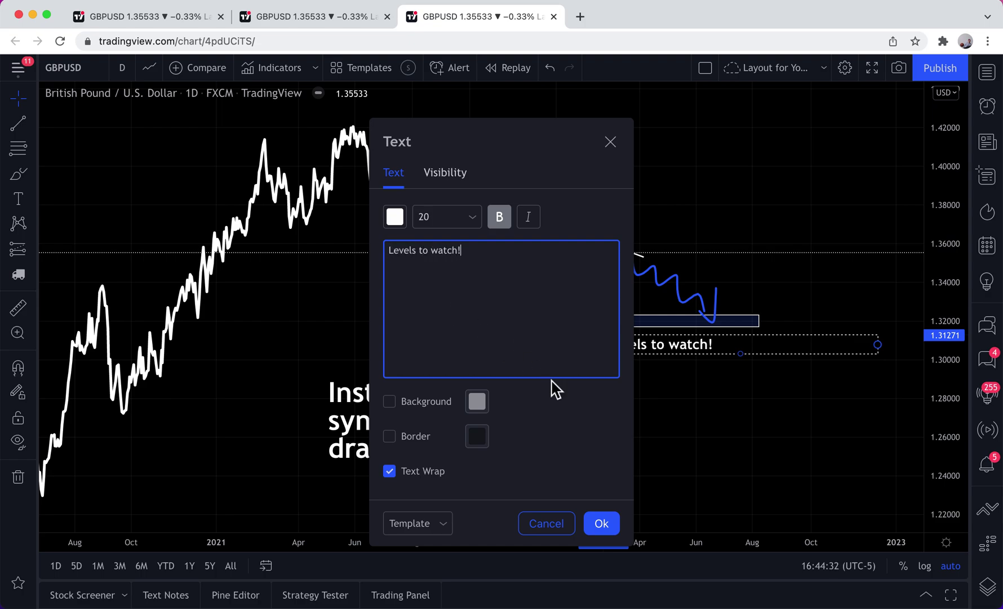
pyautogui.click(602, 526)
pyautogui.moveTo(654, 358); pyautogui.dragTo(629, 350)
pyautogui.click(629, 317)
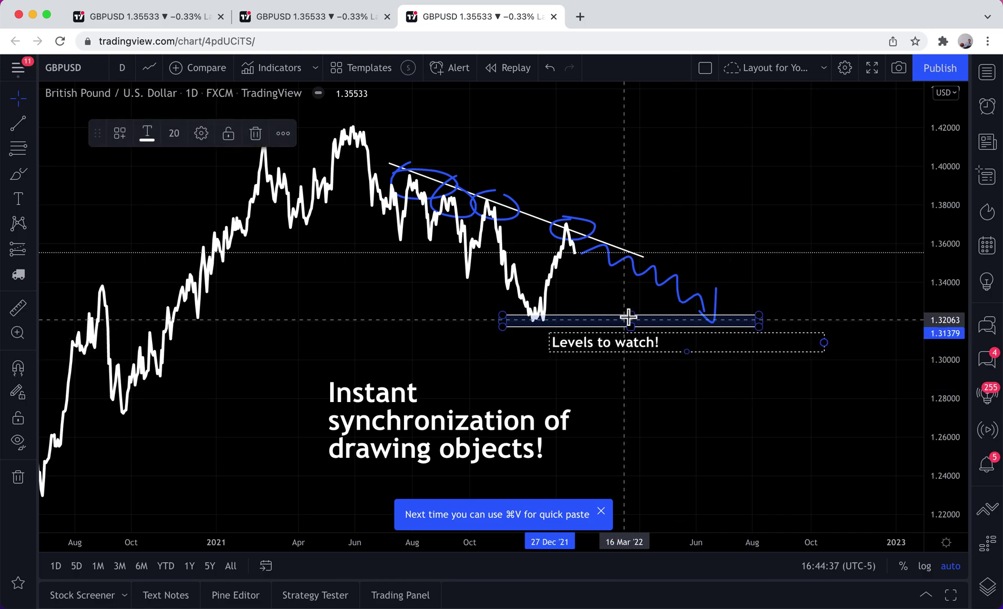
# Step: Start a price alert at 1.32027 from the chart's context menu, then cancel it
pyautogui.rightClick(789, 321)
pyautogui.click(838, 330)
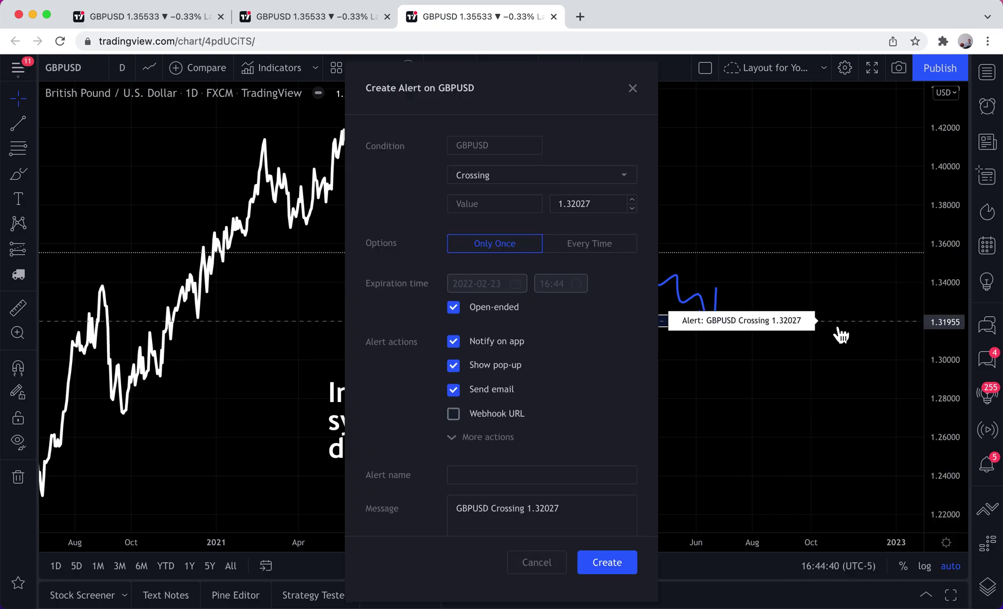
pyautogui.click(551, 566)
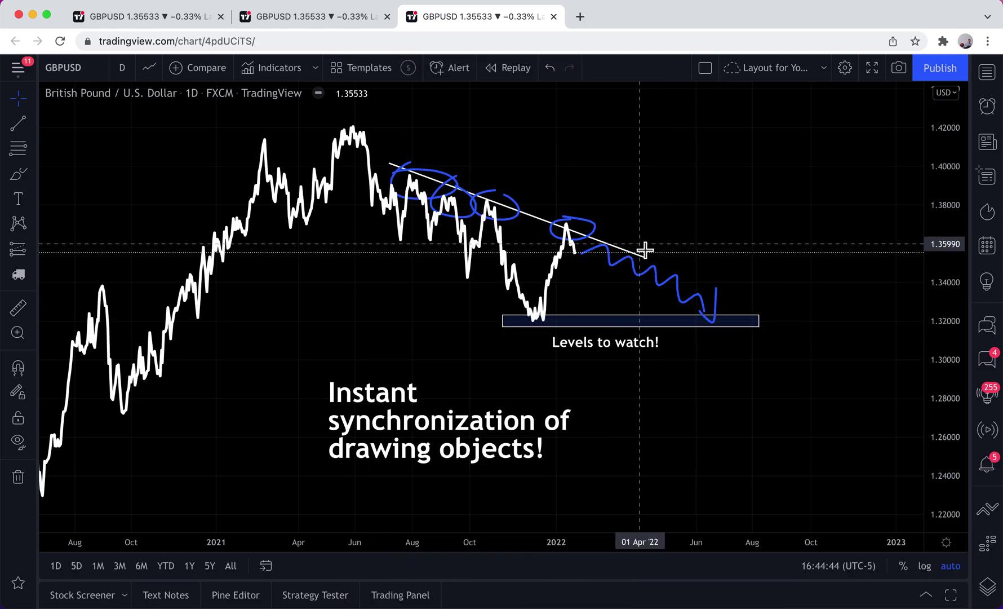
# Step: Add a 'Lower high' text label above the first circled high
pyautogui.click(19, 198)
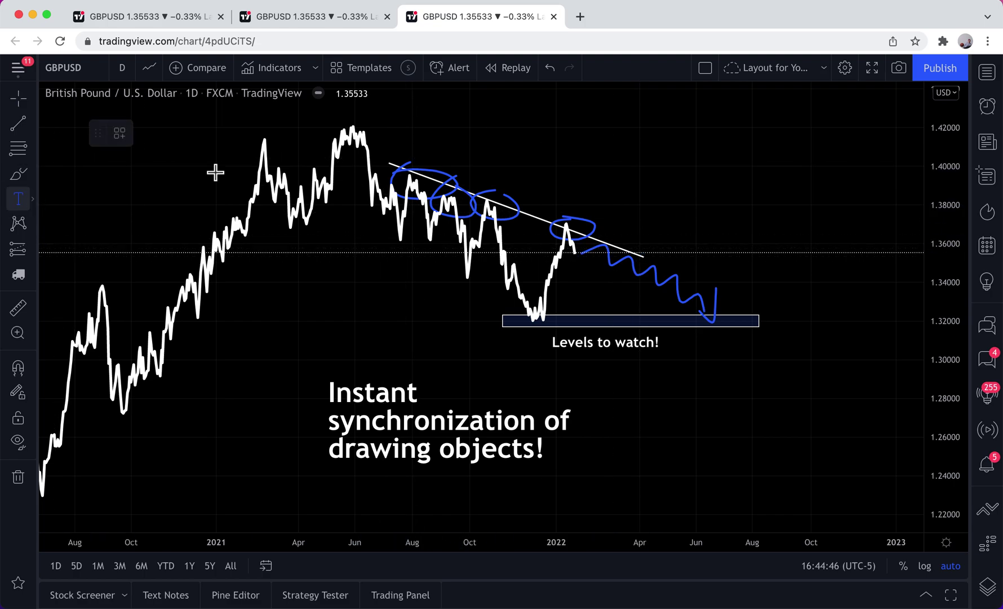
pyautogui.click(439, 162)
pyautogui.write('Lower high')
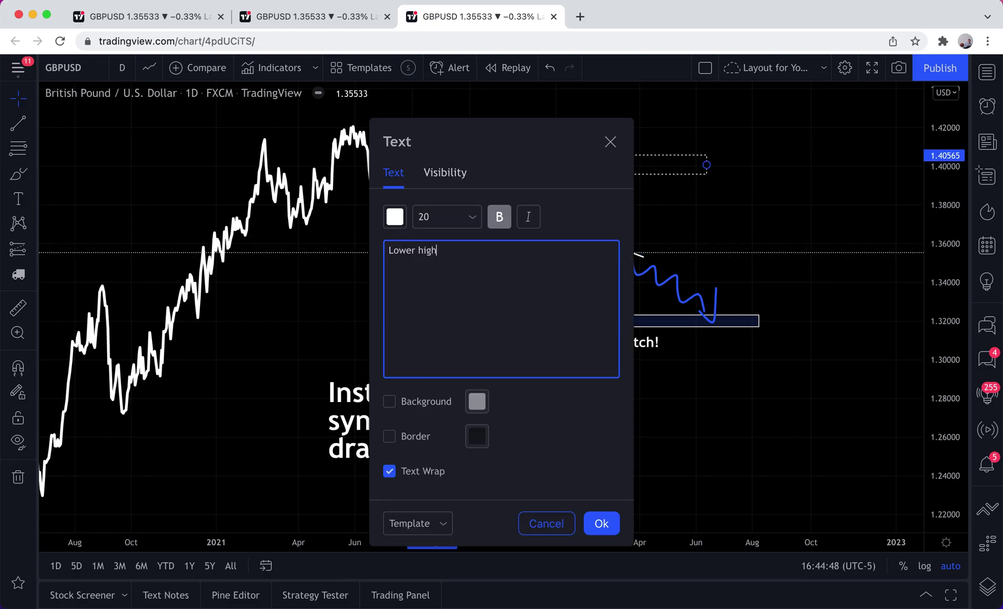
pyautogui.click(601, 523)
pyautogui.moveTo(479, 173); pyautogui.dragTo(429, 162)
# Step: Copy the label onto the second circled high, then view the annotations in the second tab
pyautogui.press('super+v')
pyautogui.moveTo(510, 179); pyautogui.dragTo(620, 223)
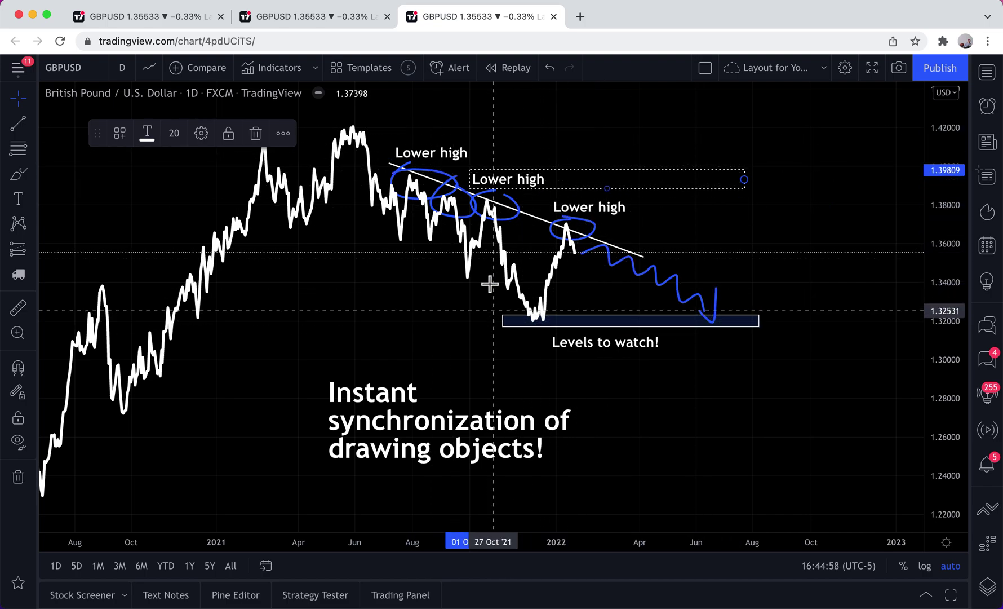
pyautogui.click(341, 21)
pyautogui.moveTo(548, 269); pyautogui.dragTo(247, 282)
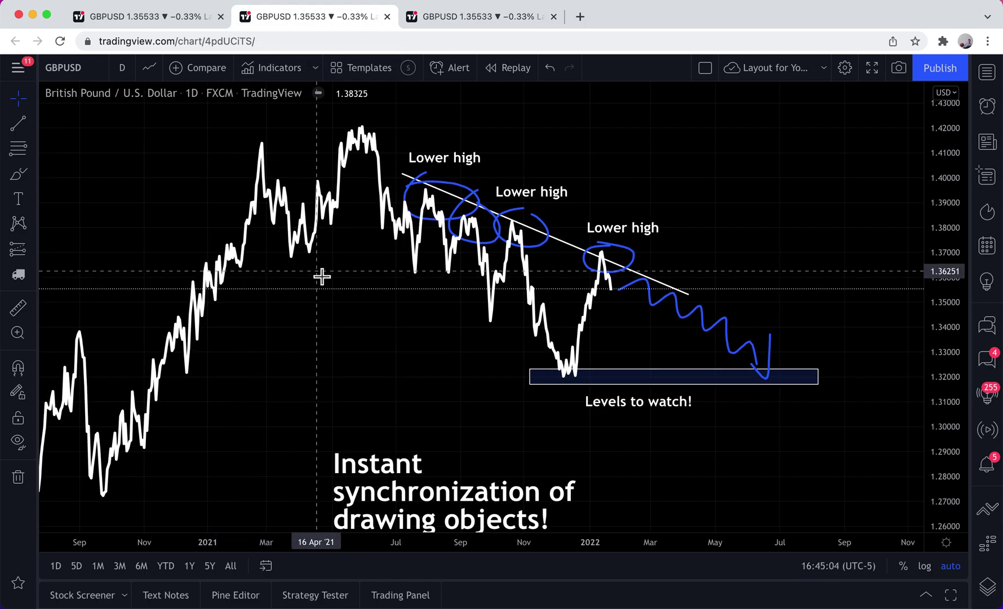
# Step: Check the annotations in the first, second and third tabs, then save the layout
pyautogui.click(152, 17)
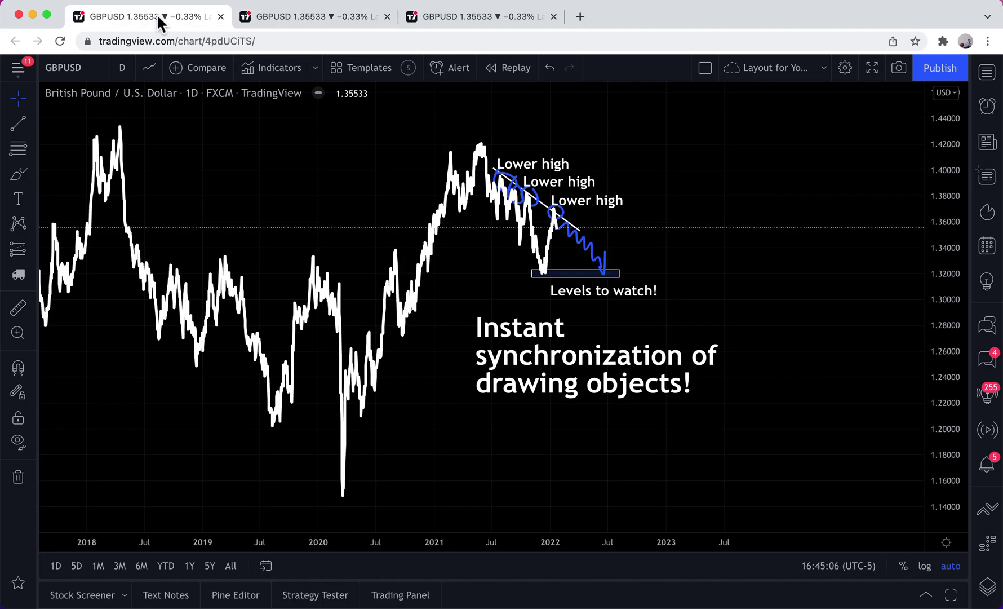
pyautogui.scroll(10, 343, 147)
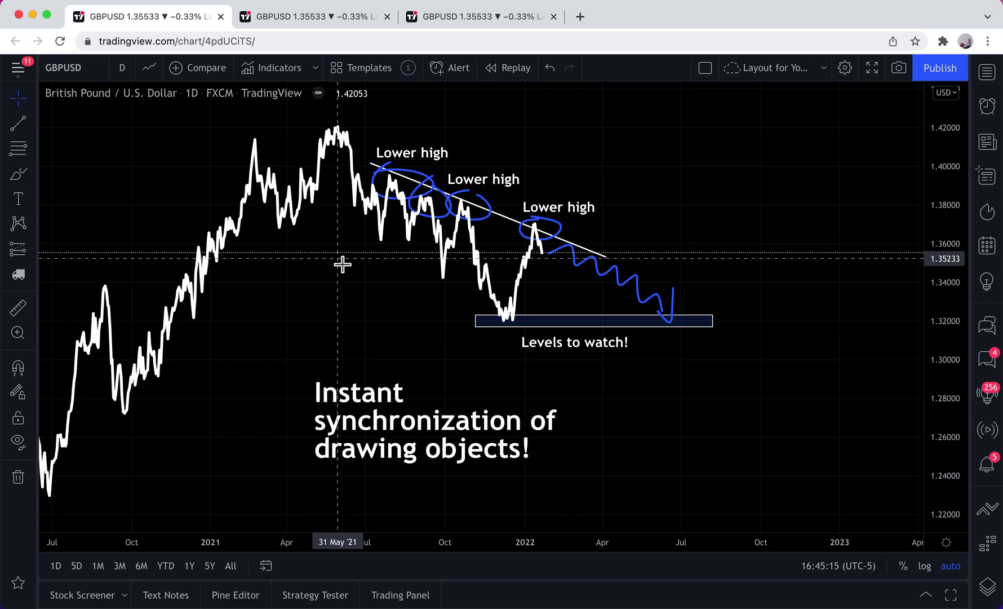
pyautogui.click(308, 23)
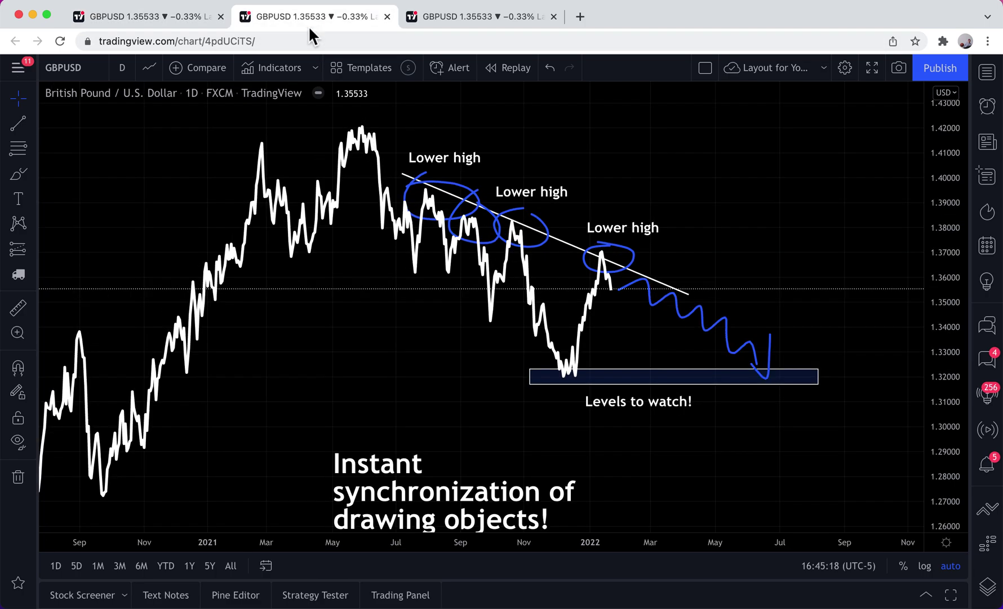
pyautogui.click(476, 18)
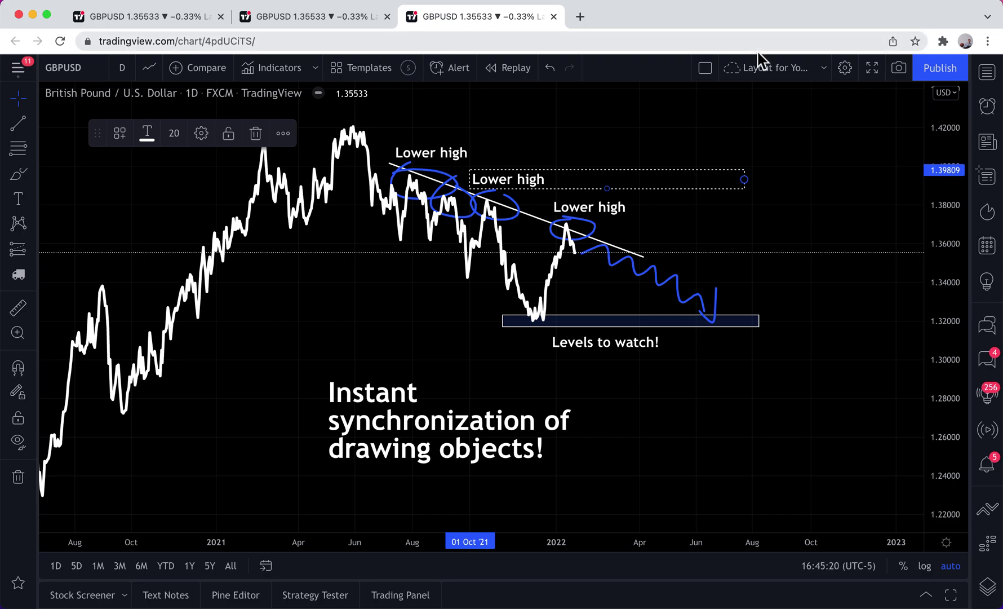
pyautogui.click(774, 79)
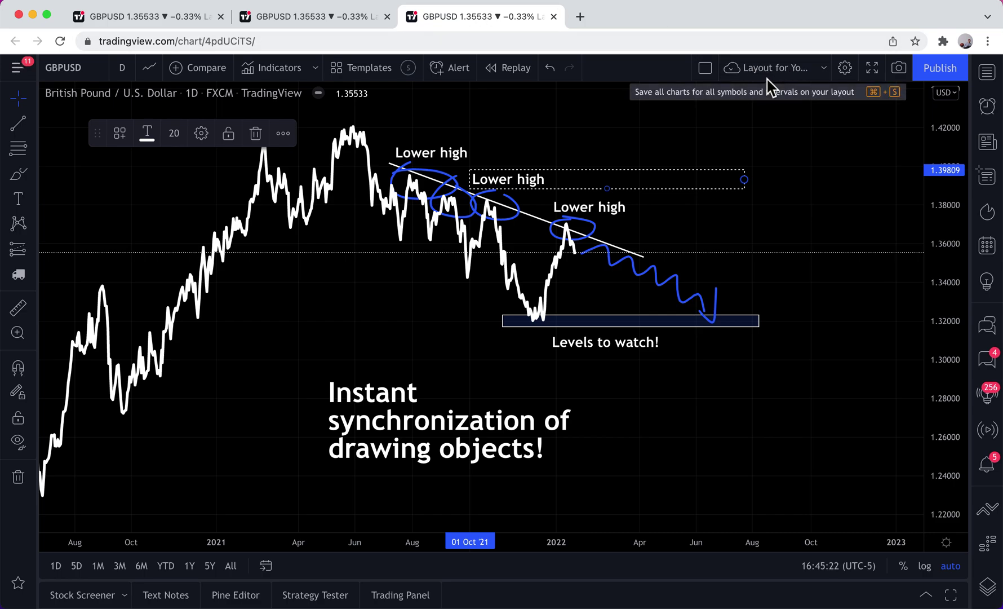
# Step: Browse the saved layouts, then open Chart Layout #2 (BTCUSD daily) in a new tab
pyautogui.click(824, 68)
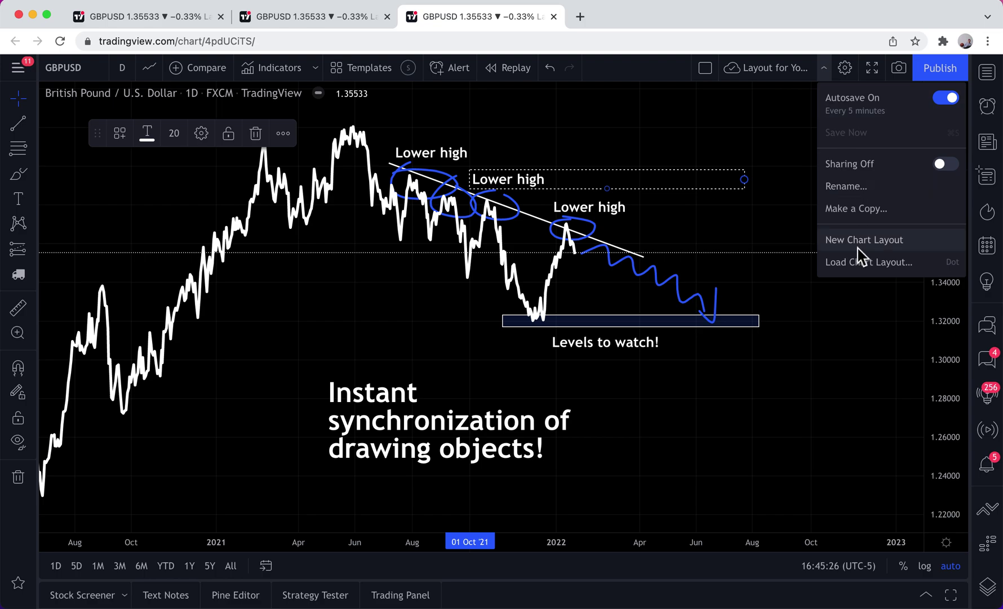
pyautogui.click(860, 263)
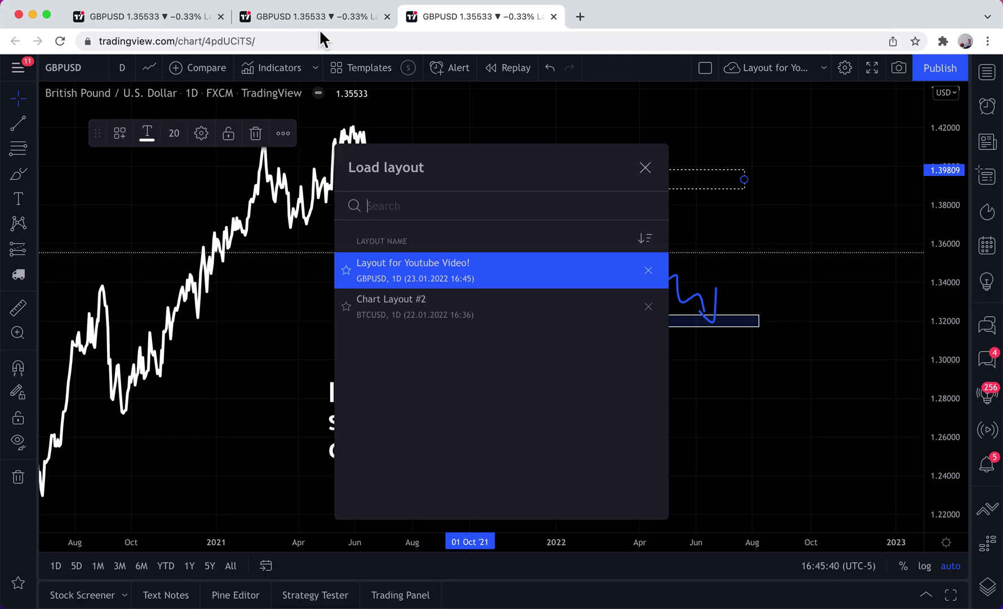
pyautogui.click(645, 168)
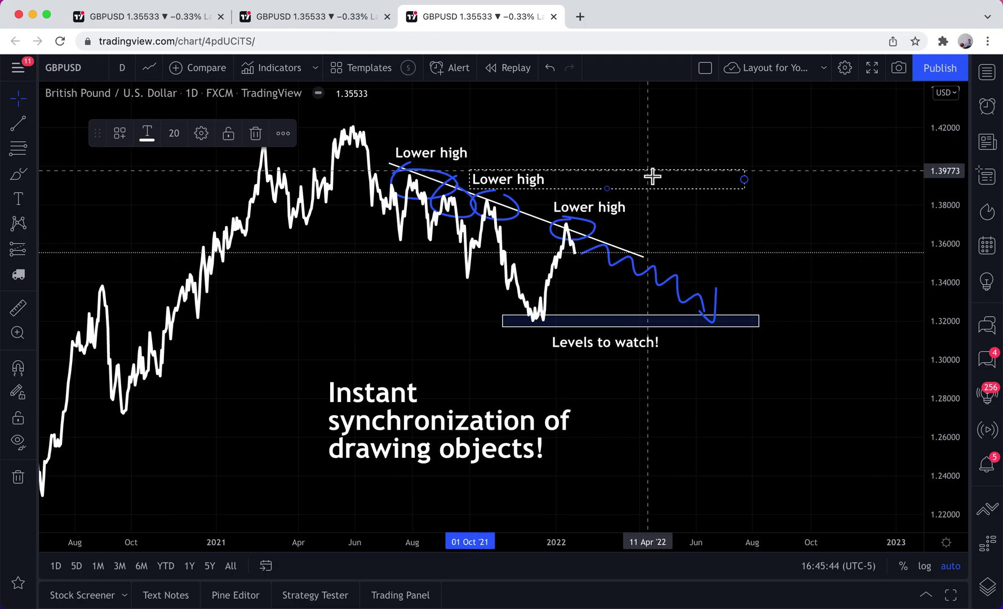
pyautogui.click(826, 69)
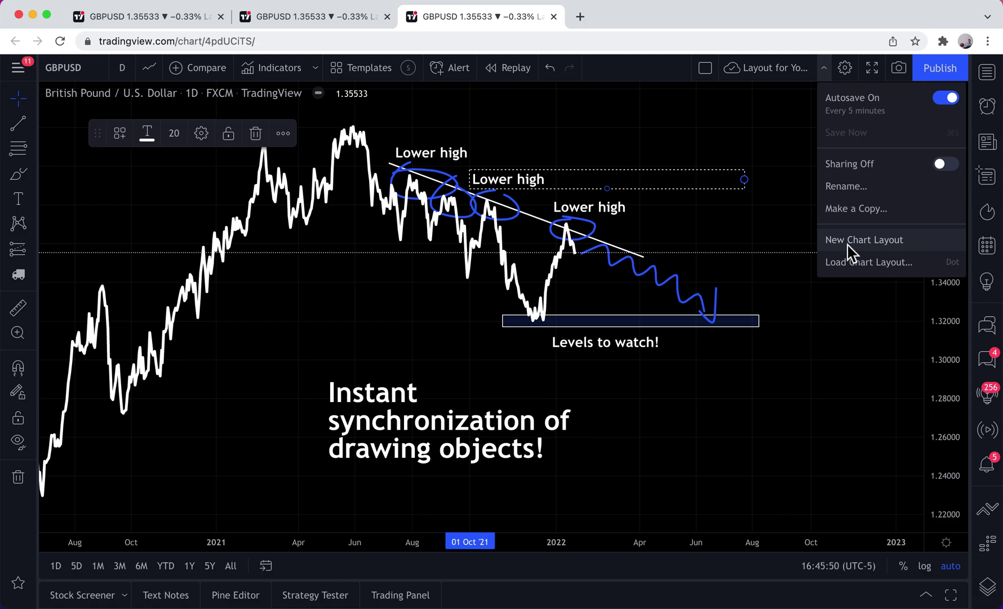
pyautogui.click(854, 263)
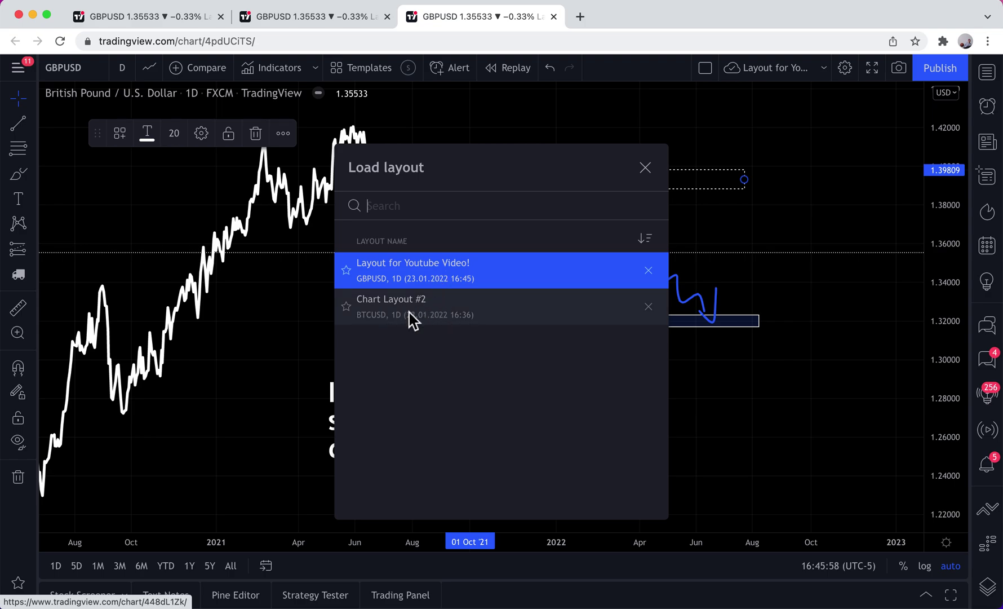
pyautogui.click(395, 309)
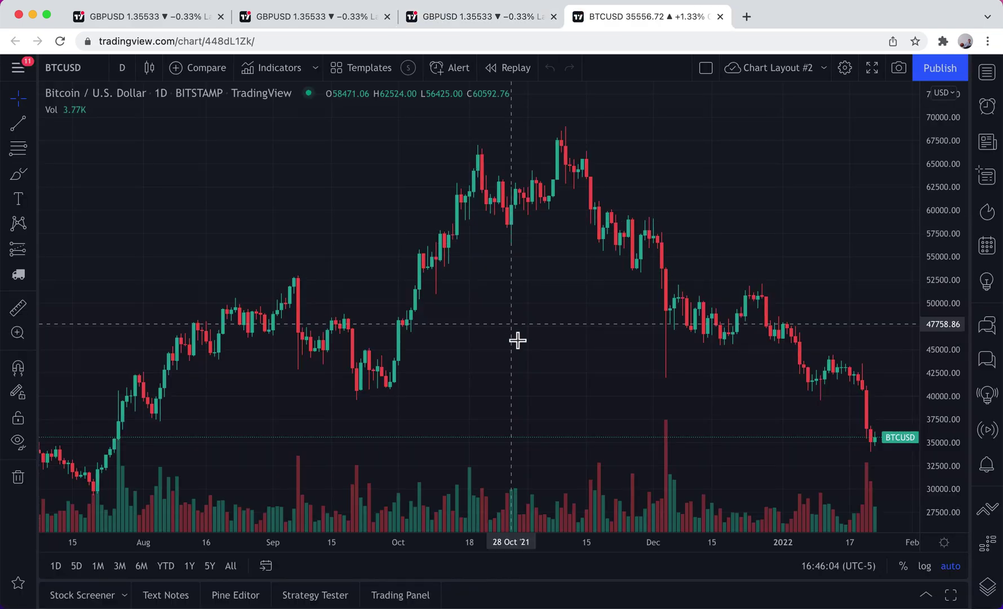
# Step: Change the Chart Layout #2 symbol from BTCUSD to GBPUSD
pyautogui.scroll(3, 517, 340)
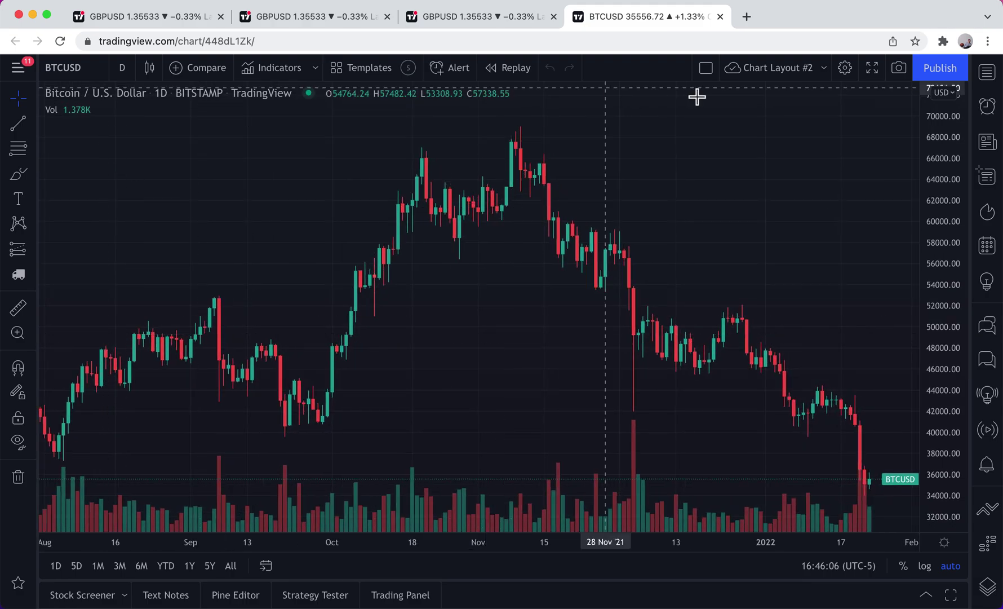
pyautogui.click(18, 173)
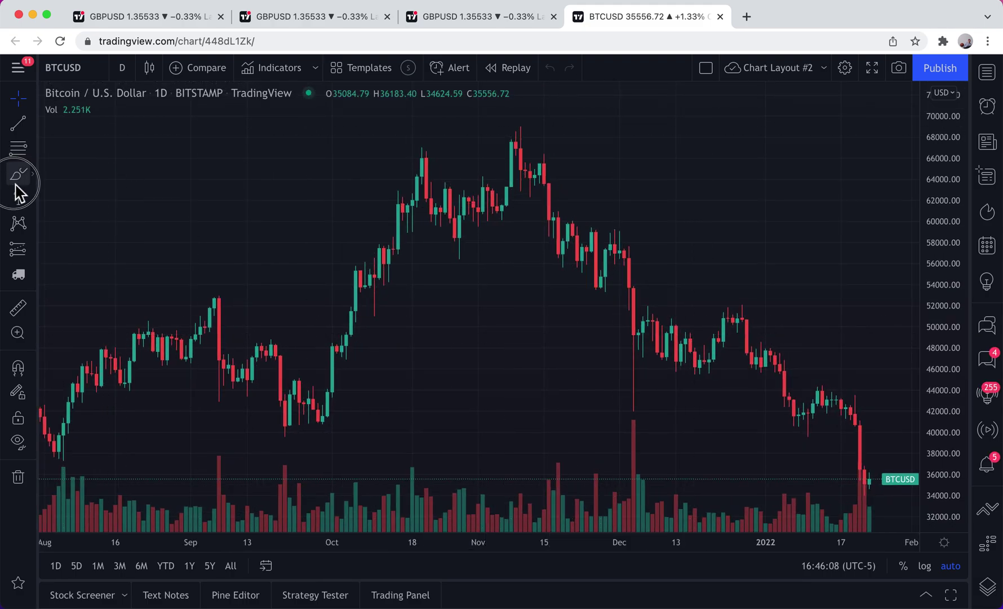
pyautogui.click(72, 69)
pyautogui.write('GBPUSD')
pyautogui.press('Return')
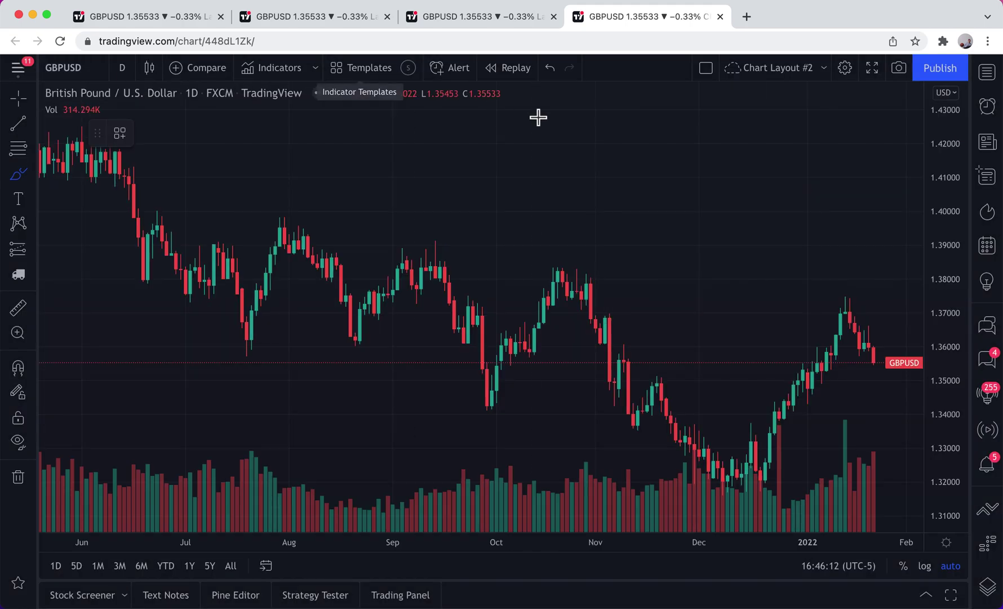
# Step: Compare the drawings on the three annotated GBPUSD tabs, then return to Chart Layout #2
pyautogui.click(462, 22)
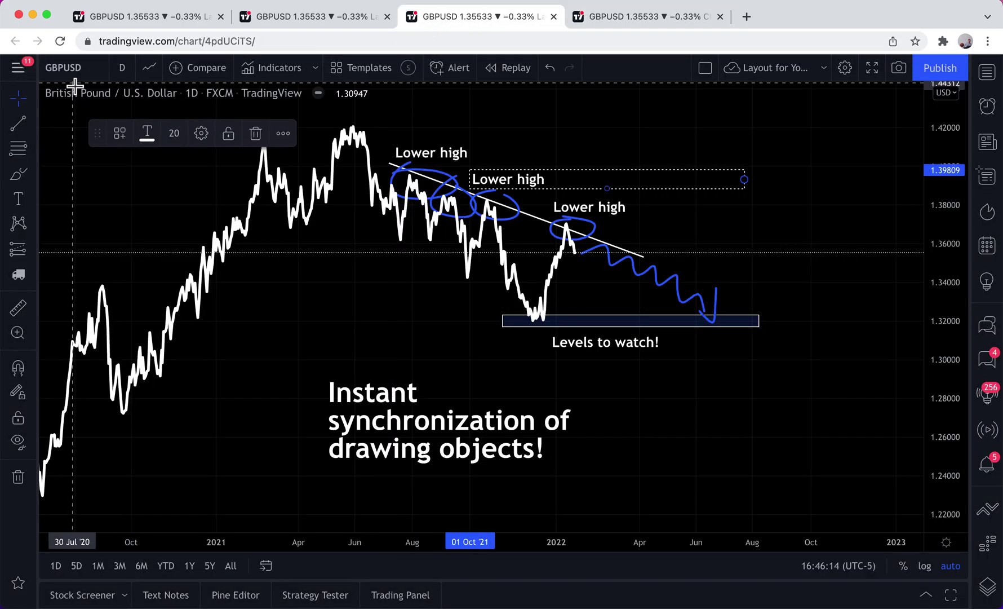
pyautogui.click(146, 19)
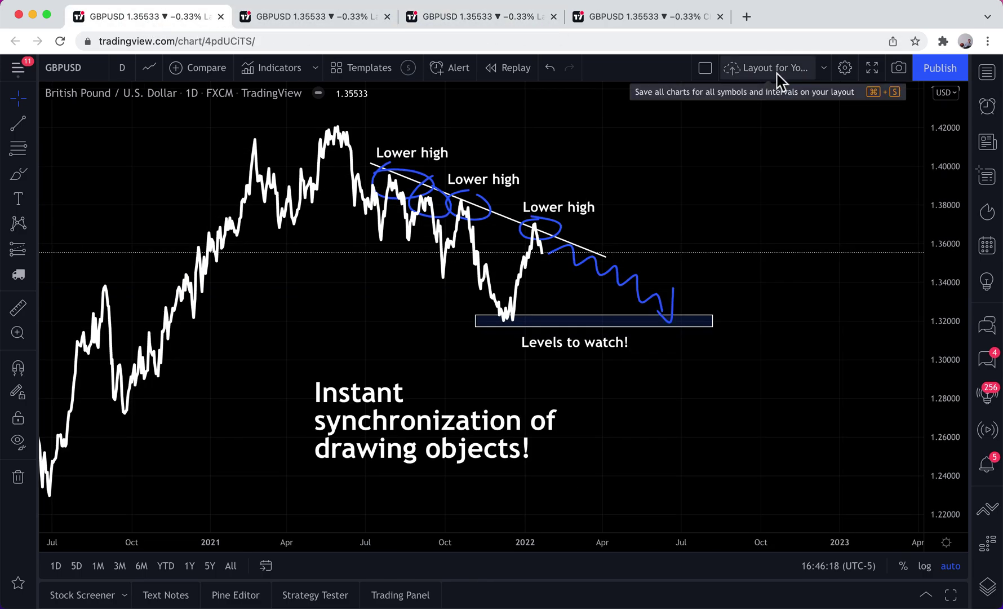
pyautogui.click(294, 25)
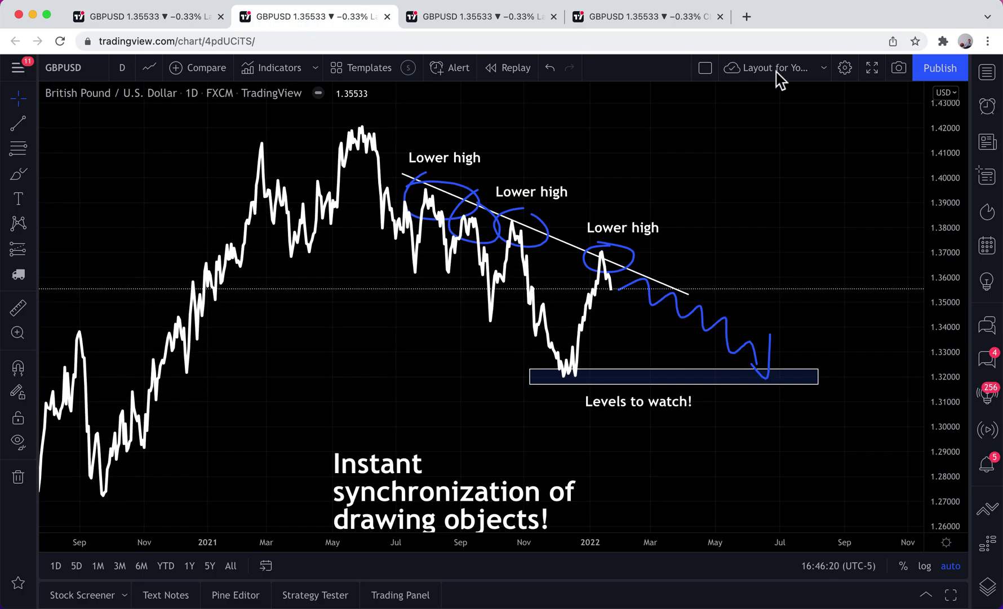
pyautogui.click(490, 26)
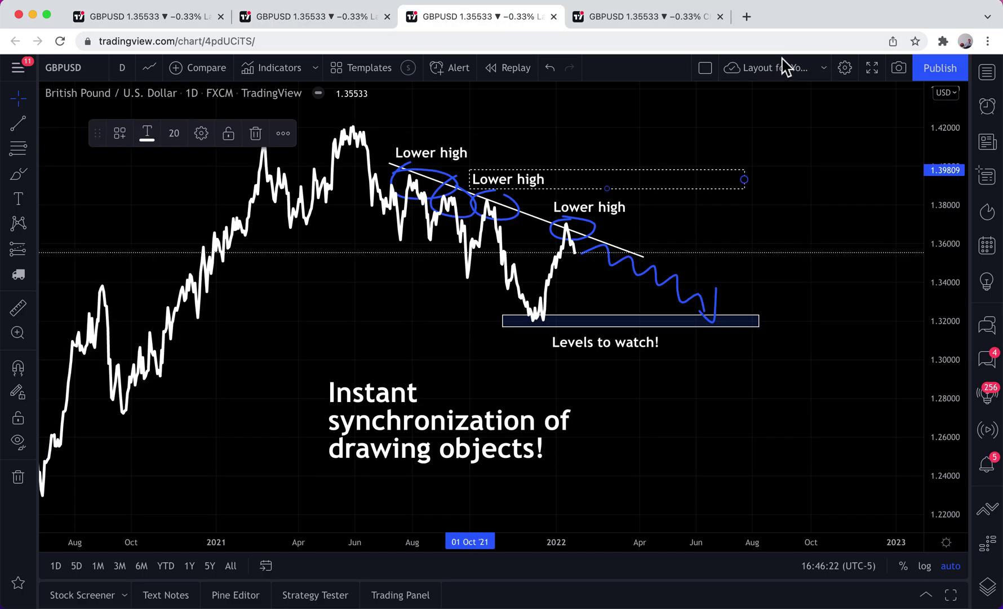
pyautogui.click(616, 18)
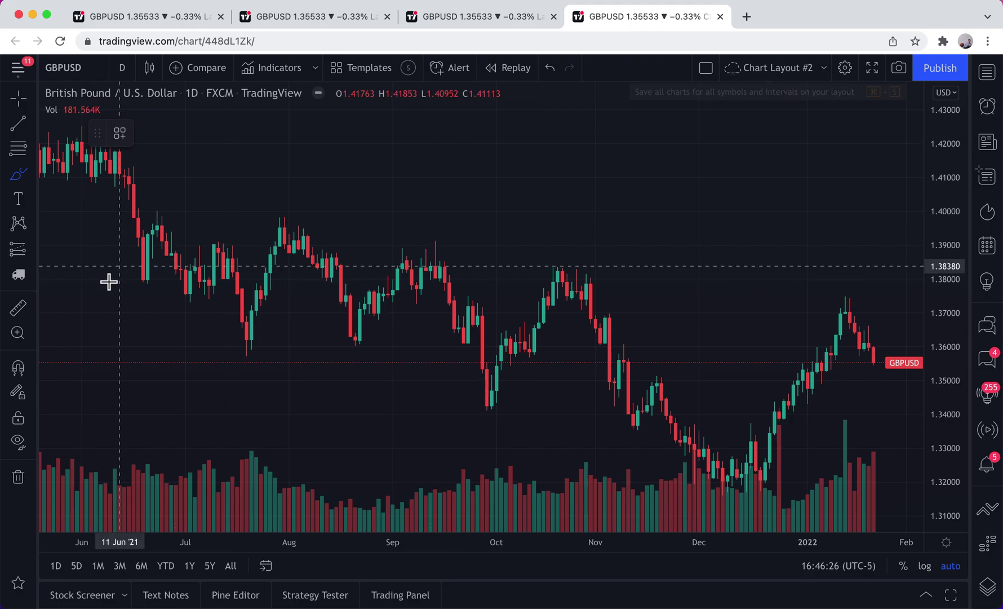
# Step: Draw a Fib retracement from the late-July high to the December low, then go to the third tab
pyautogui.click(34, 153)
pyautogui.click(82, 139)
pyautogui.click(275, 228)
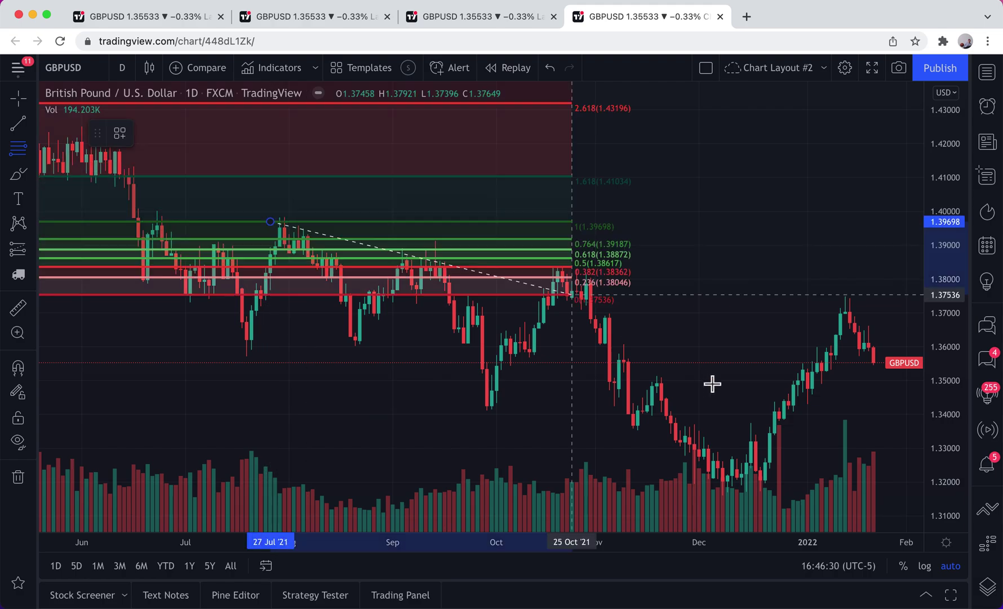
pyautogui.click(747, 490)
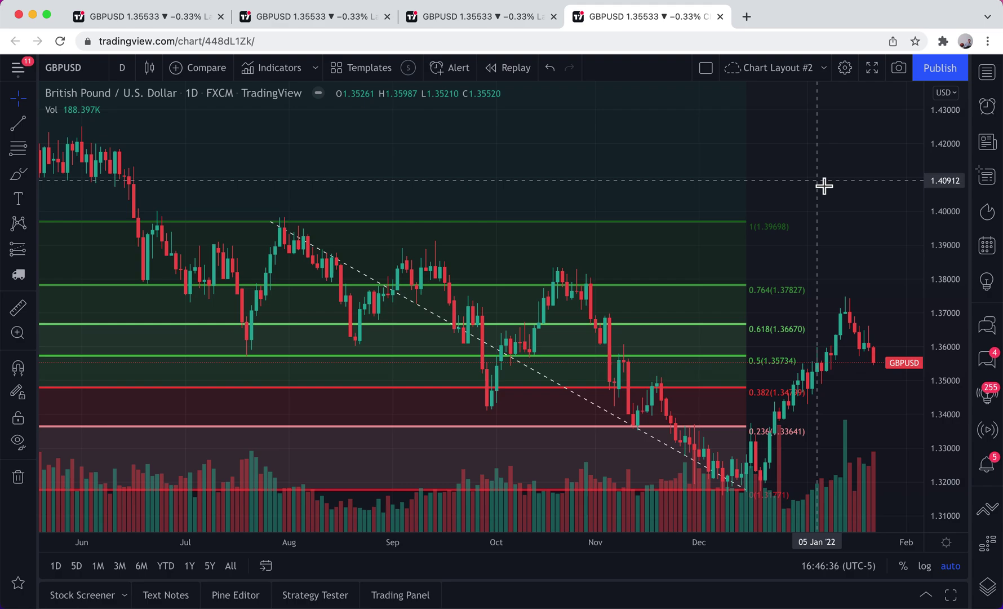
pyautogui.click(469, 15)
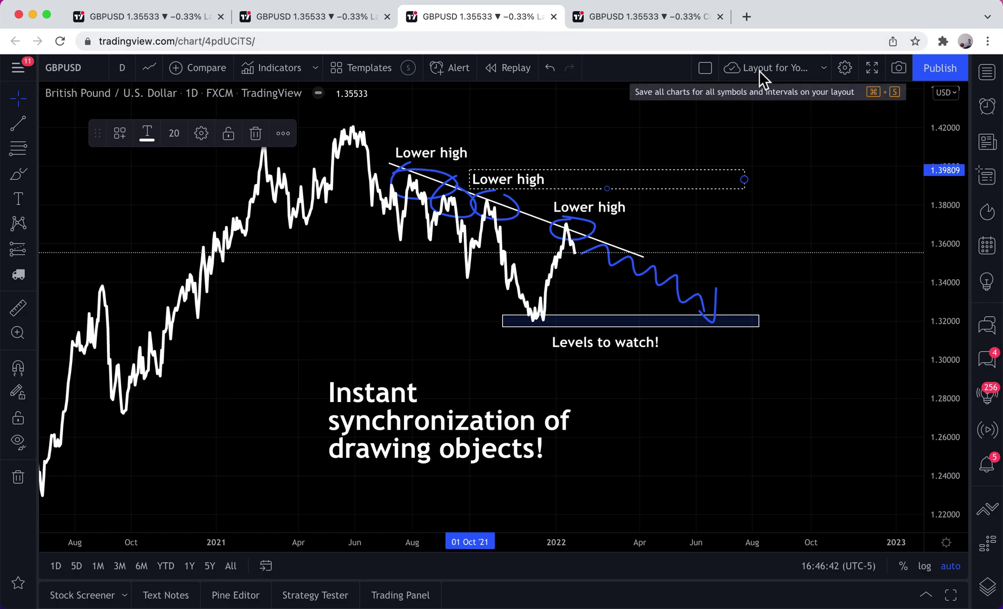
# Step: Close the Chart Layout #2 tab, leaving without saving
pyautogui.click(671, 12)
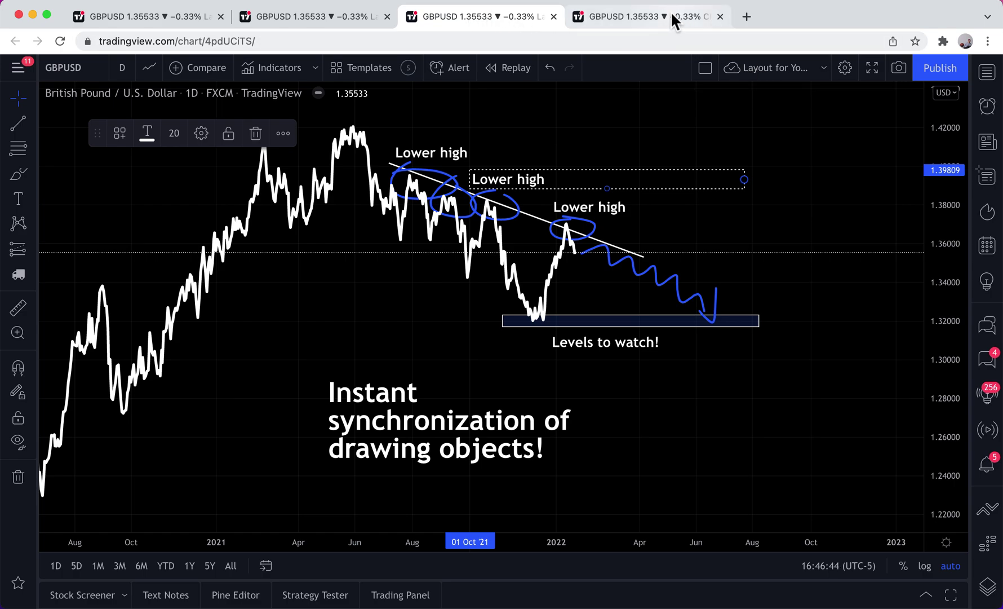
pyautogui.click(718, 14)
pyautogui.click(555, 241)
# Step: Open the Load Chart Layout list of two saved layouts and dismiss it
pyautogui.click(823, 69)
pyautogui.click(867, 265)
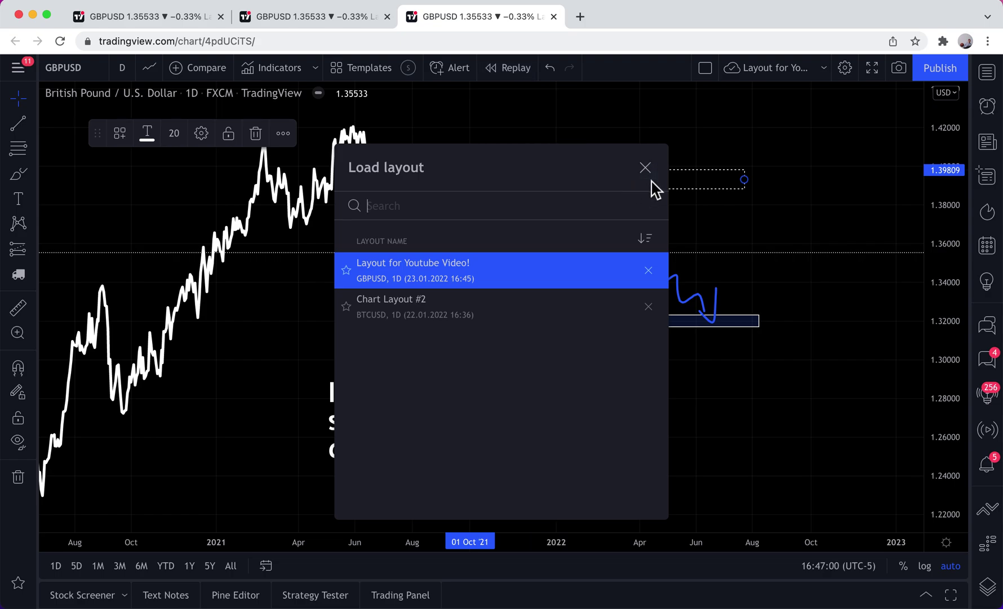
pyautogui.click(645, 167)
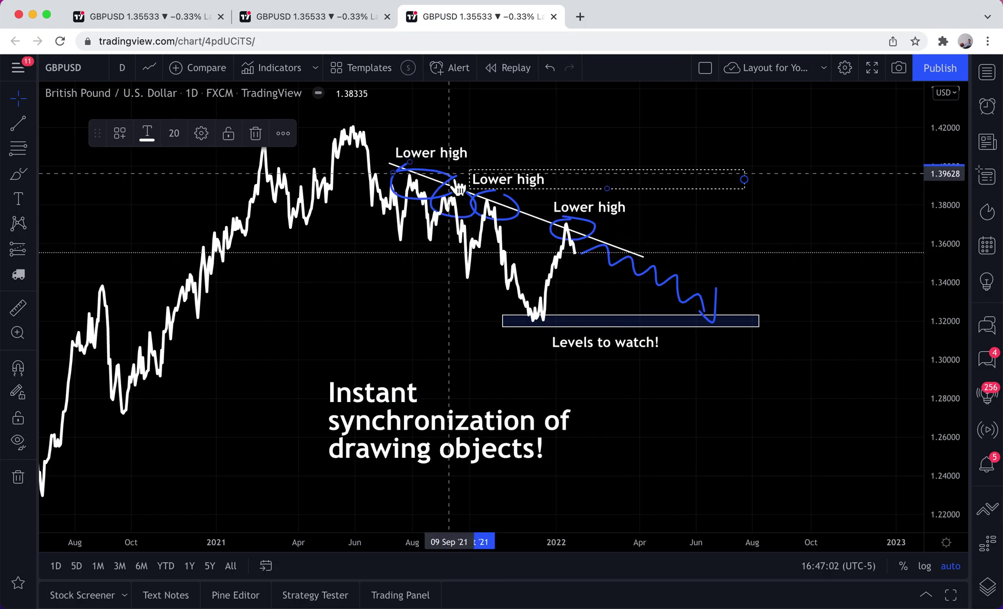
# Step: Delete the trend line, box, circles, sketches and Lower high labels from the GBPUSD chart
pyautogui.hscroll(-3, 455, 180)
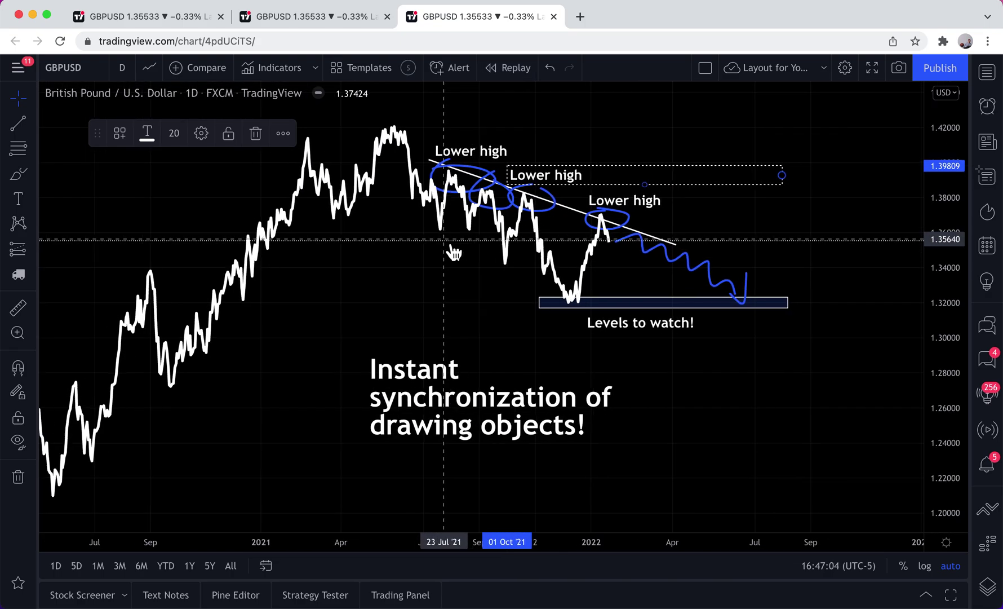
pyautogui.moveTo(431, 140)
pyautogui.mouseDown()
pyautogui.moveTo(600, 224)
pyautogui.moveTo(806, 355)
pyautogui.mouseUp()
pyautogui.press('Delete')
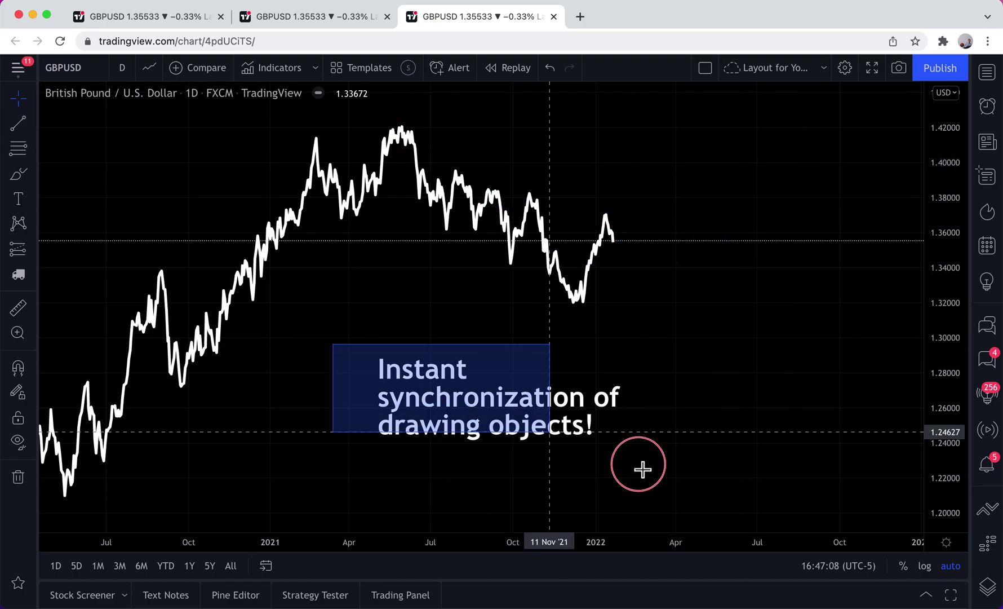
# Step: Set the third GBPUSD tab's chart to a 1-hour interval
pyautogui.click(299, 14)
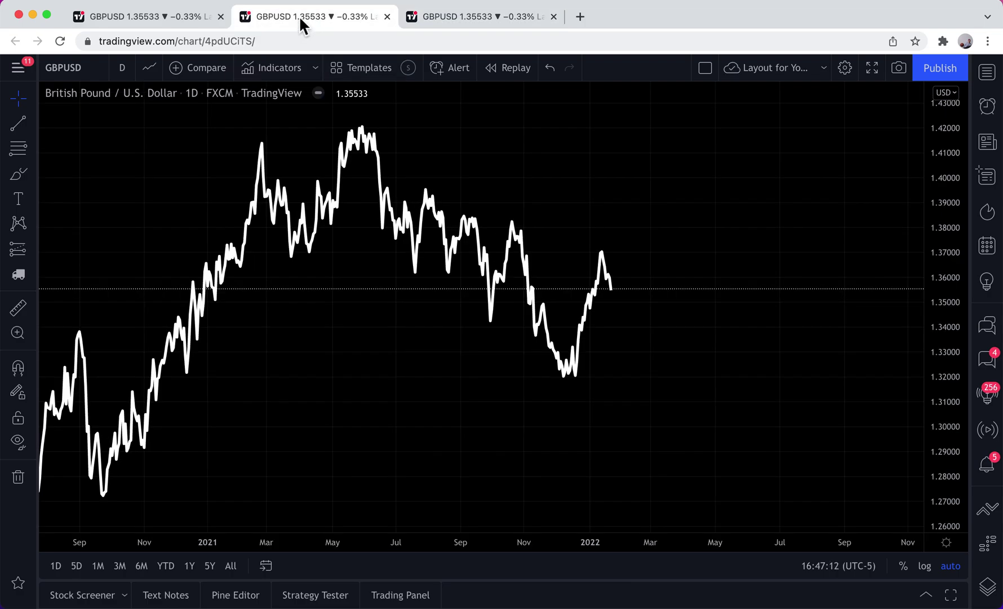
pyautogui.click(190, 15)
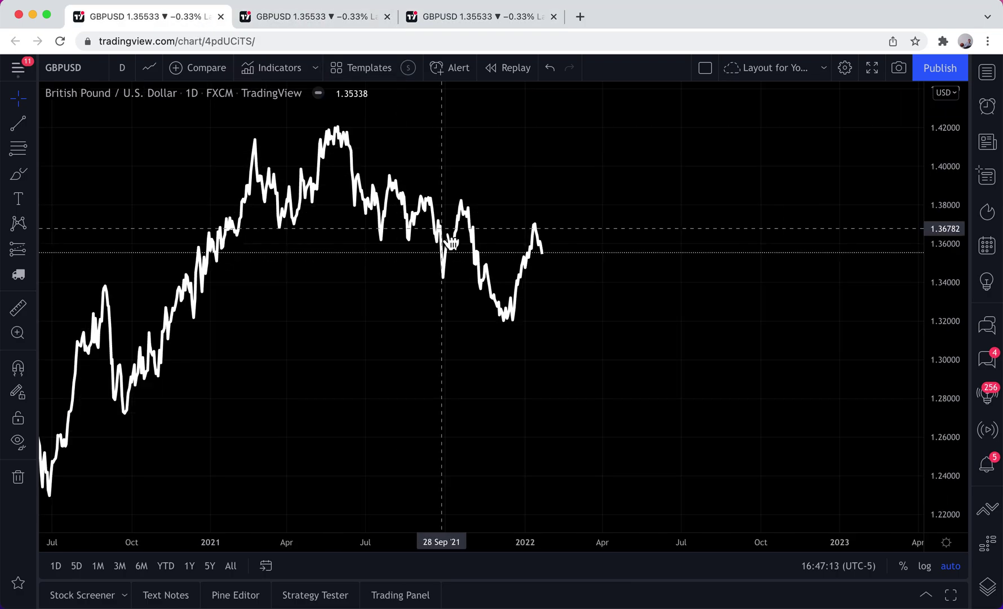
pyautogui.scroll(-2, 451, 242)
pyautogui.click(461, 18)
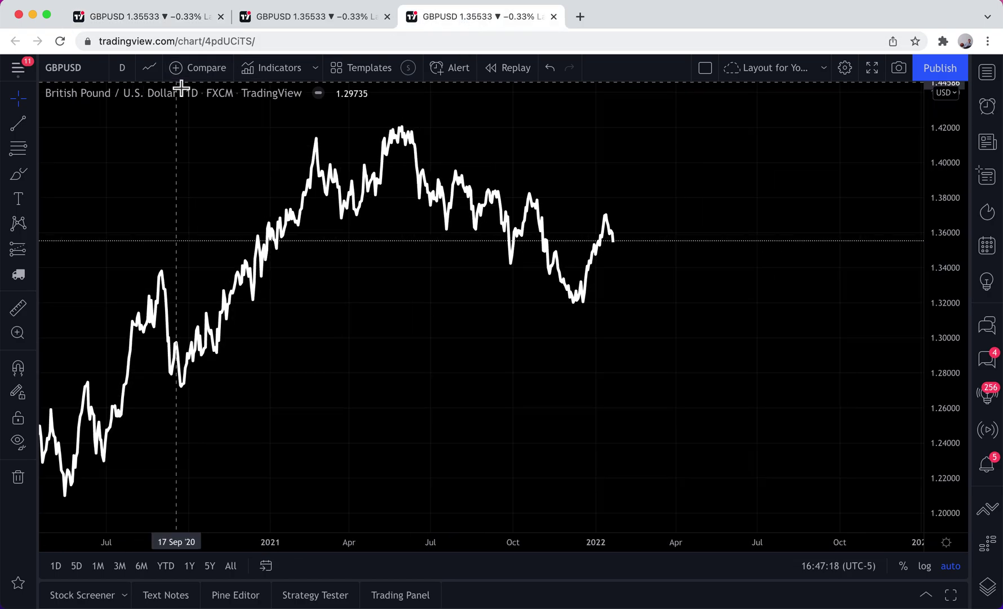
pyautogui.click(122, 68)
pyautogui.click(146, 276)
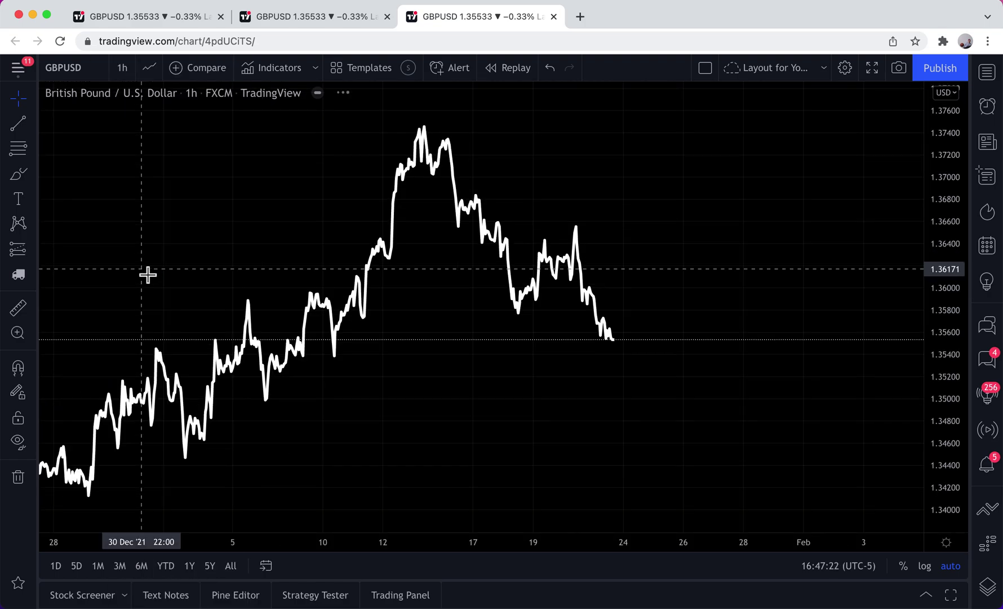
# Step: Set the second tab to a 4-hour interval and the first tab to 2-day
pyautogui.click(346, 16)
pyautogui.click(122, 67)
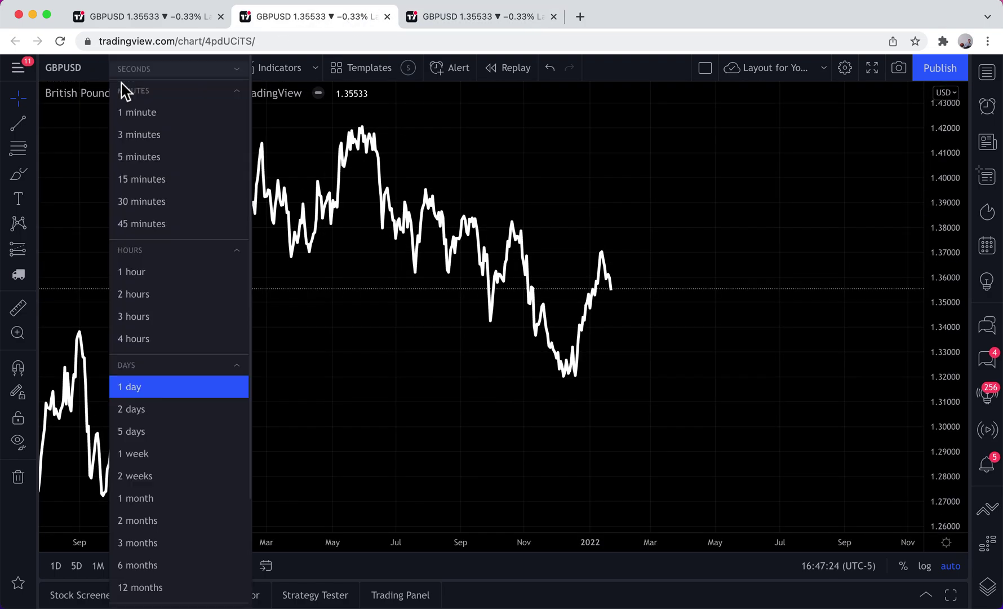
pyautogui.click(168, 343)
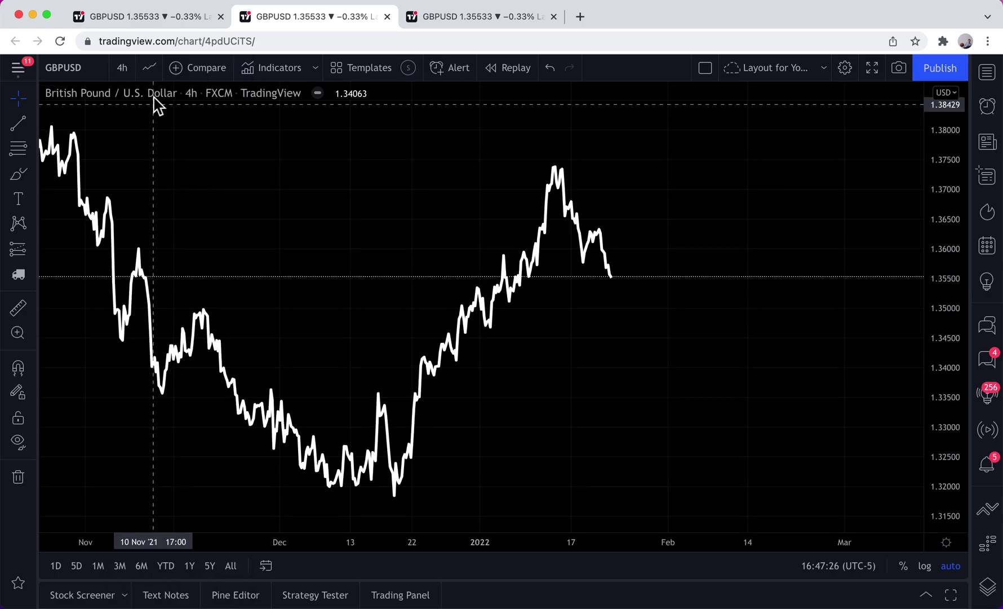
pyautogui.click(149, 21)
pyautogui.click(126, 68)
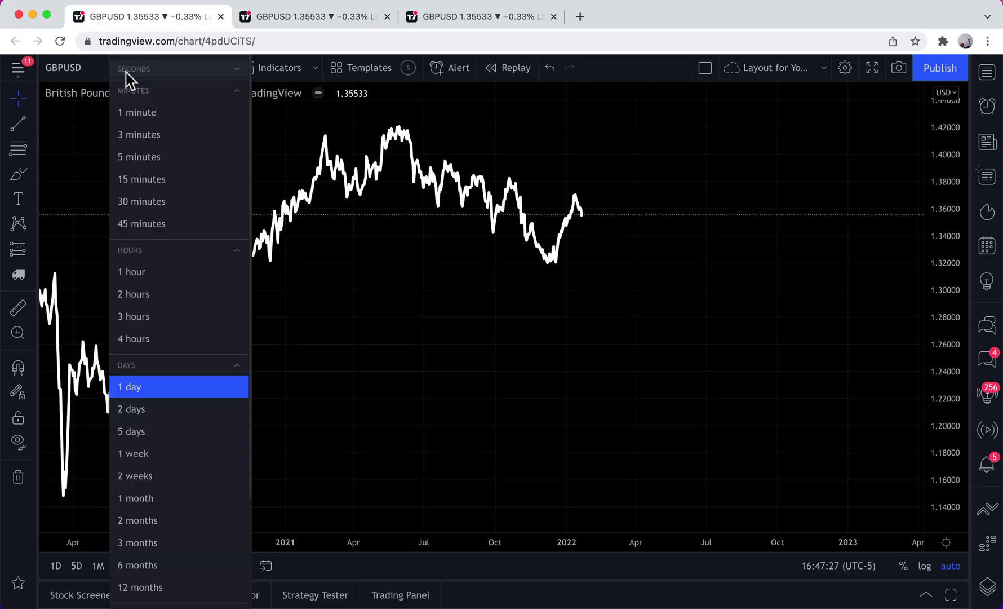
pyautogui.click(132, 409)
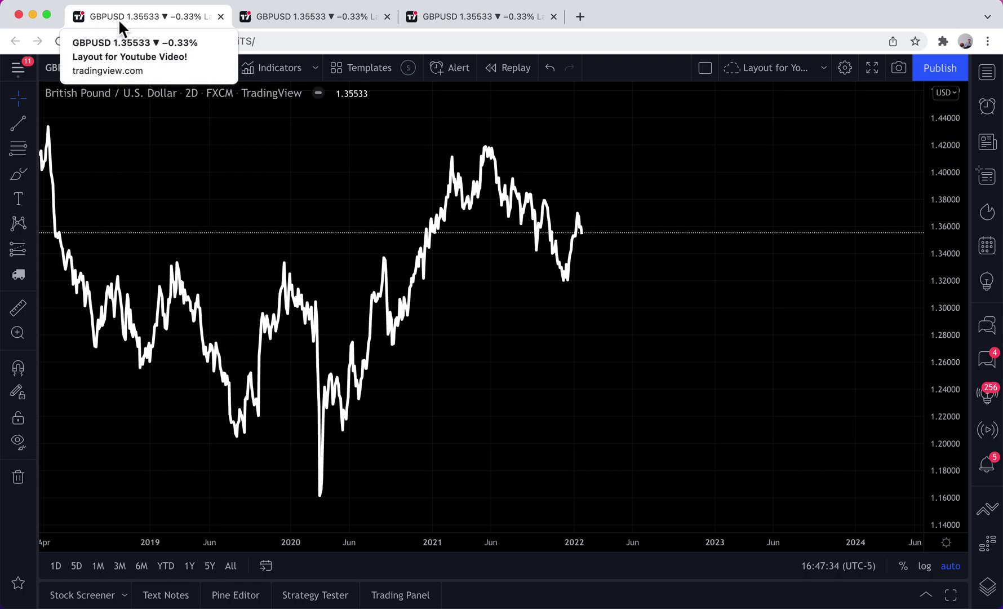
# Step: Save the layout from the 4h tab and check the 1h, 4h and 2D tabs, ending on 1h
pyautogui.click(295, 21)
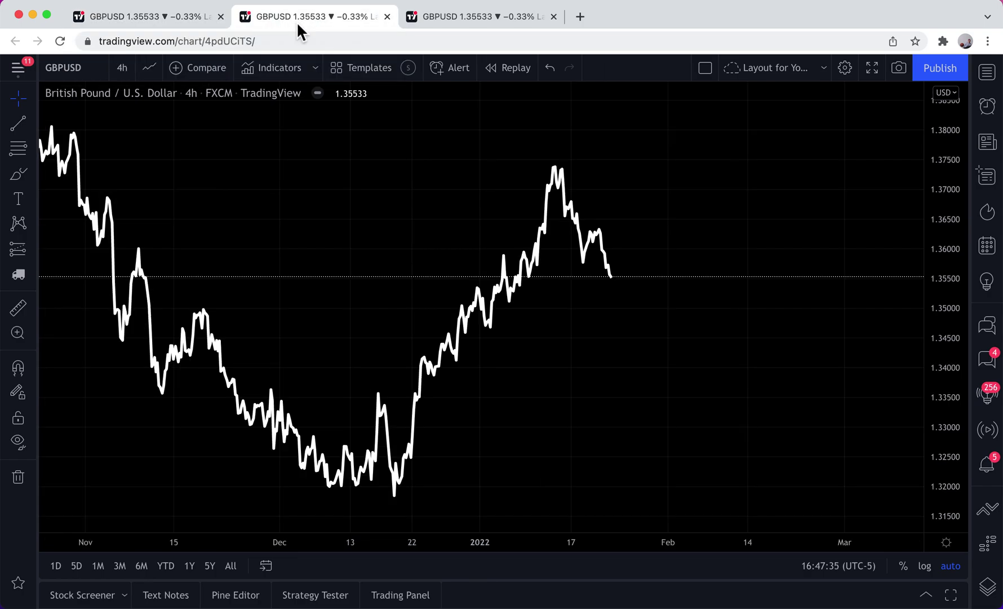
pyautogui.click(780, 79)
pyautogui.click(505, 17)
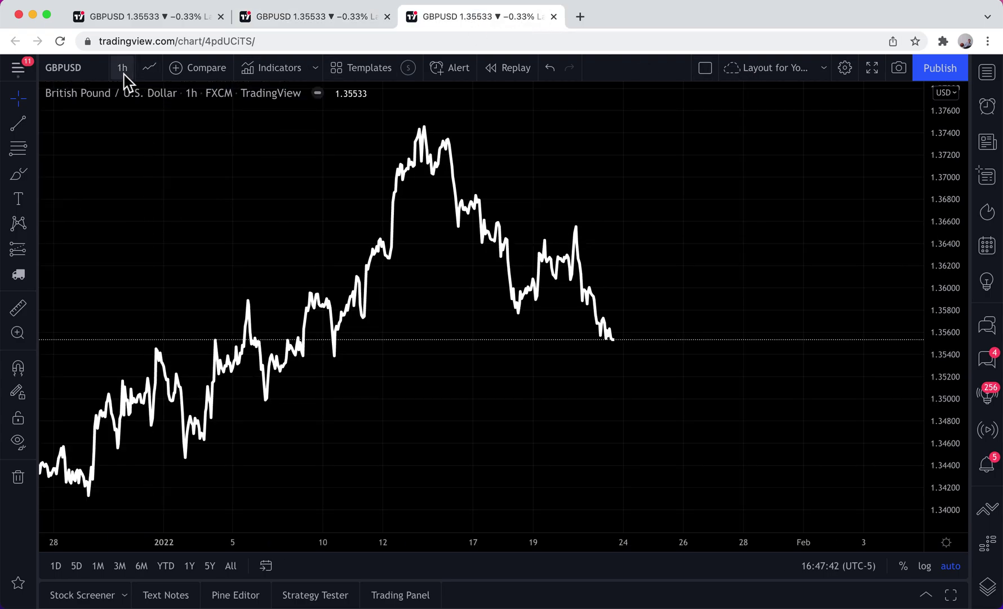
pyautogui.click(255, 23)
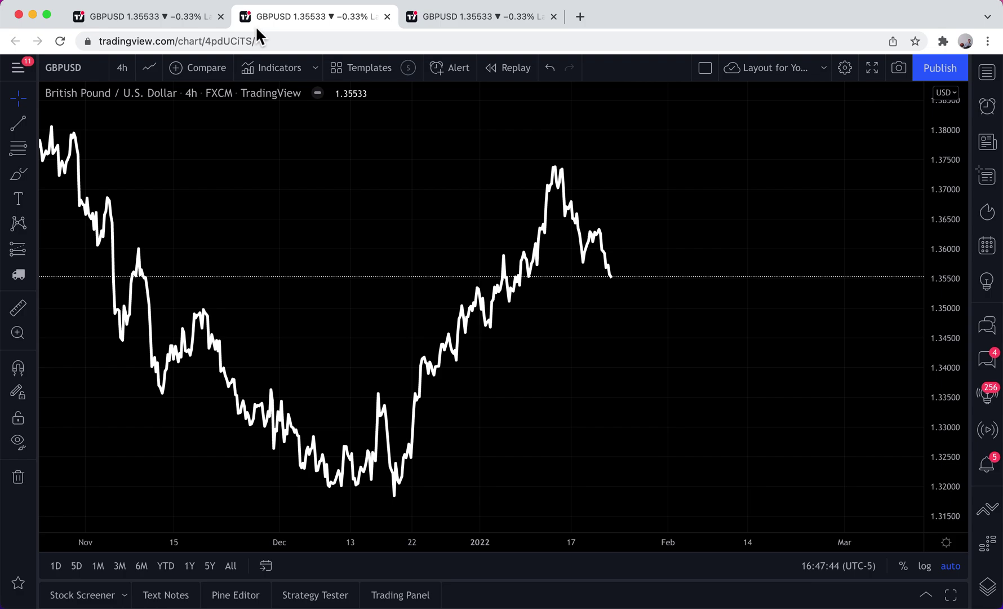
pyautogui.click(125, 21)
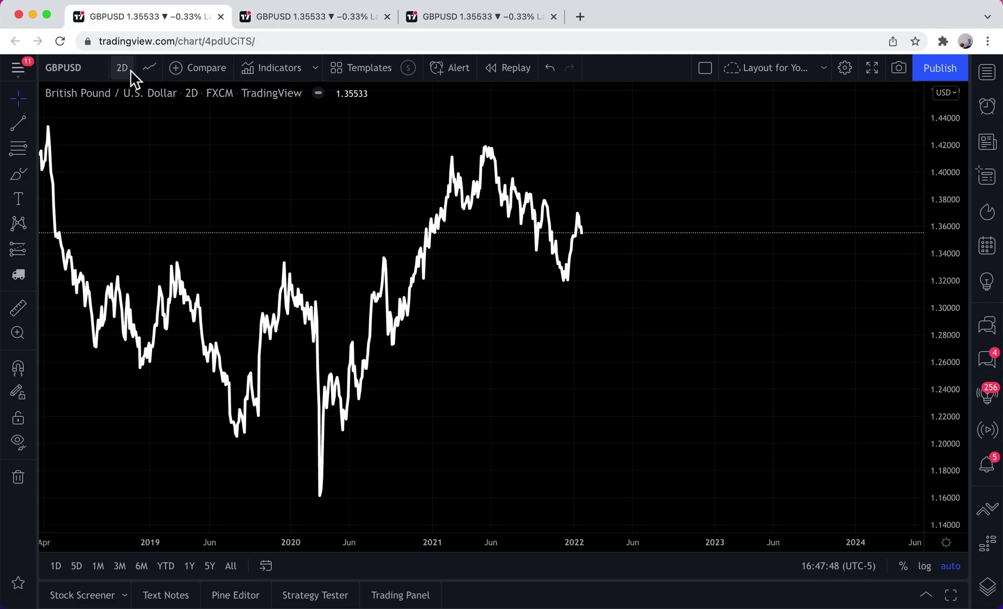
pyautogui.click(446, 23)
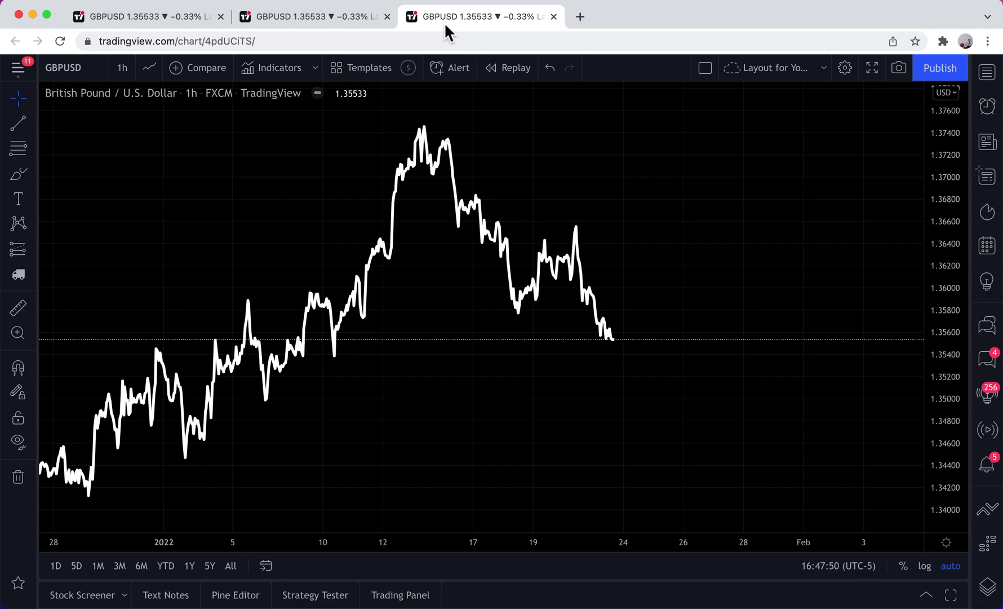
pyautogui.scroll(10, 343, 244)
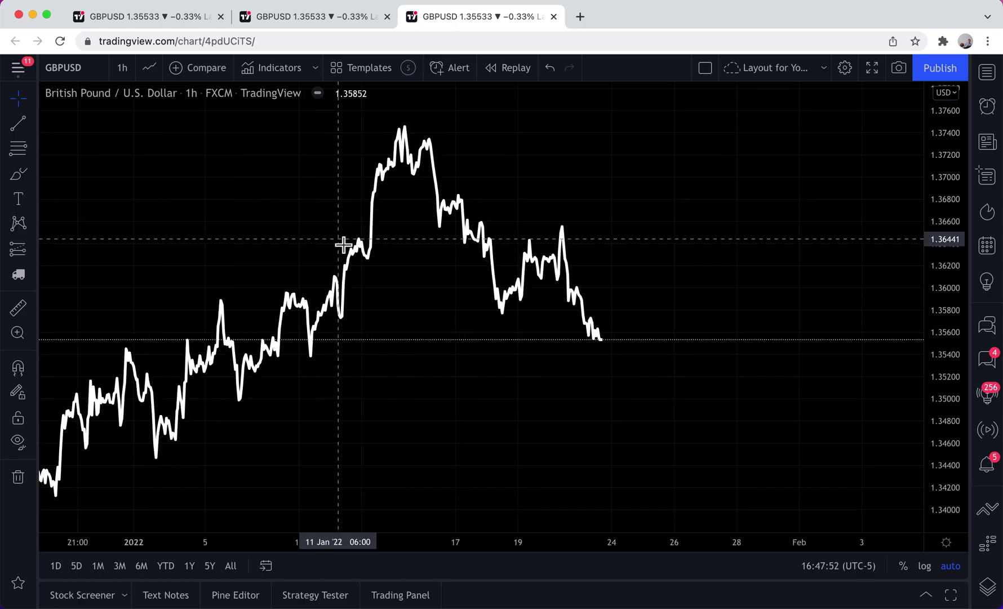
pyautogui.scroll(-4, 344, 244)
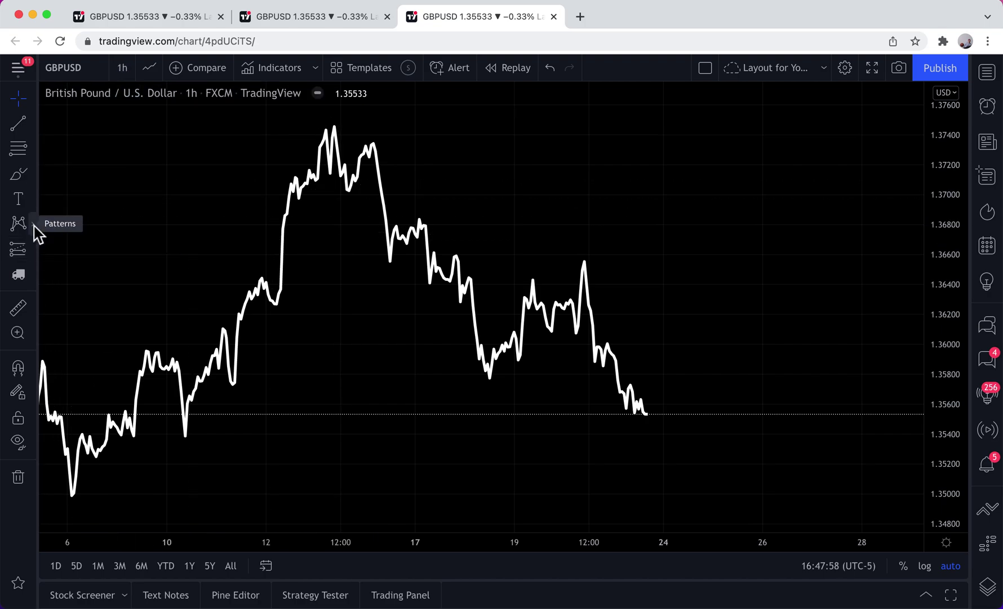
# Step: Place a Fixed Range Volume Profile from 31 Dec to the latest bar
pyautogui.click(33, 238)
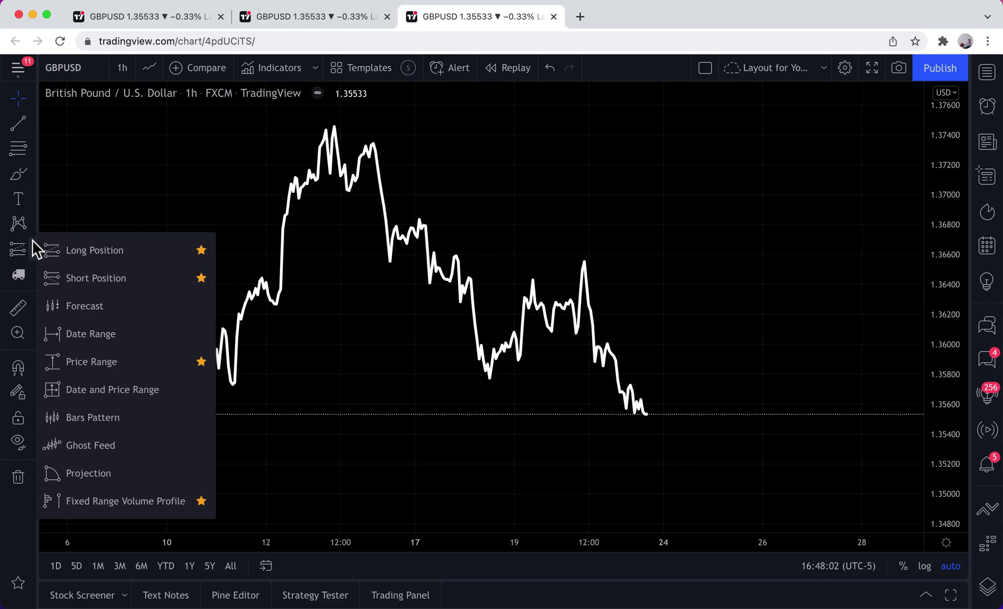
pyautogui.click(125, 503)
pyautogui.scroll(-5, 441, 381)
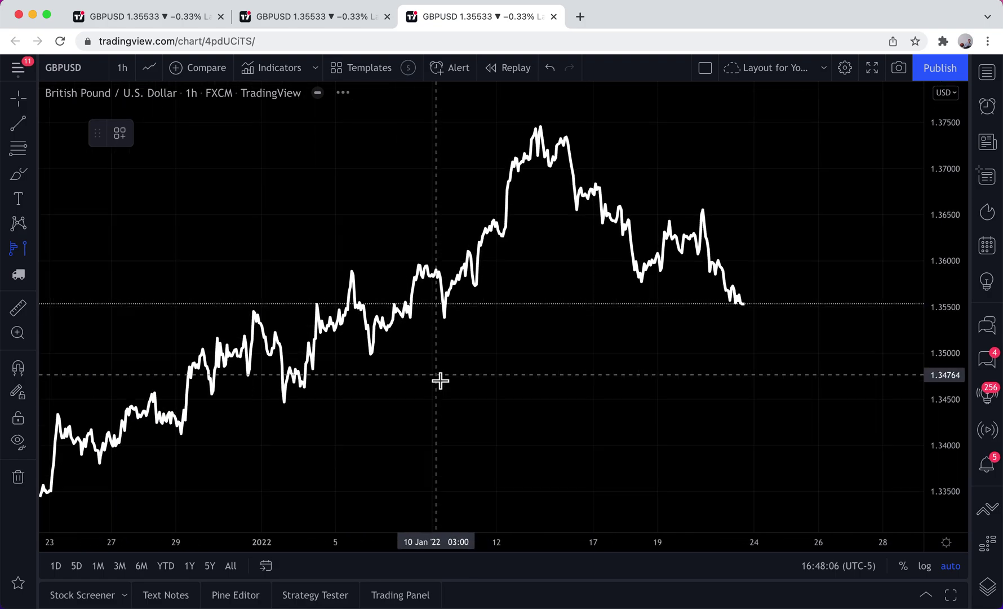
pyautogui.scroll(3, 502, 370)
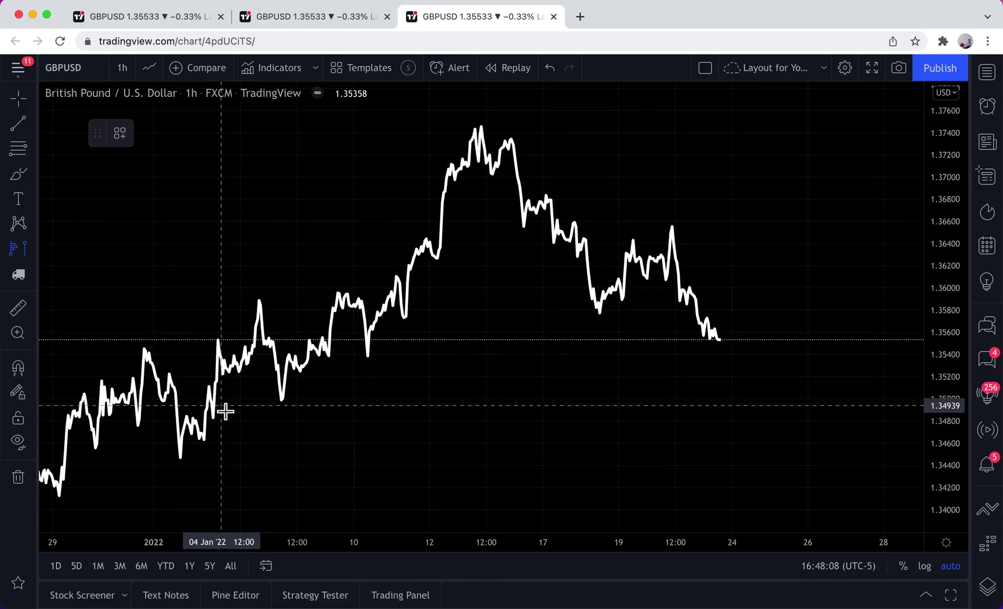
pyautogui.click(142, 394)
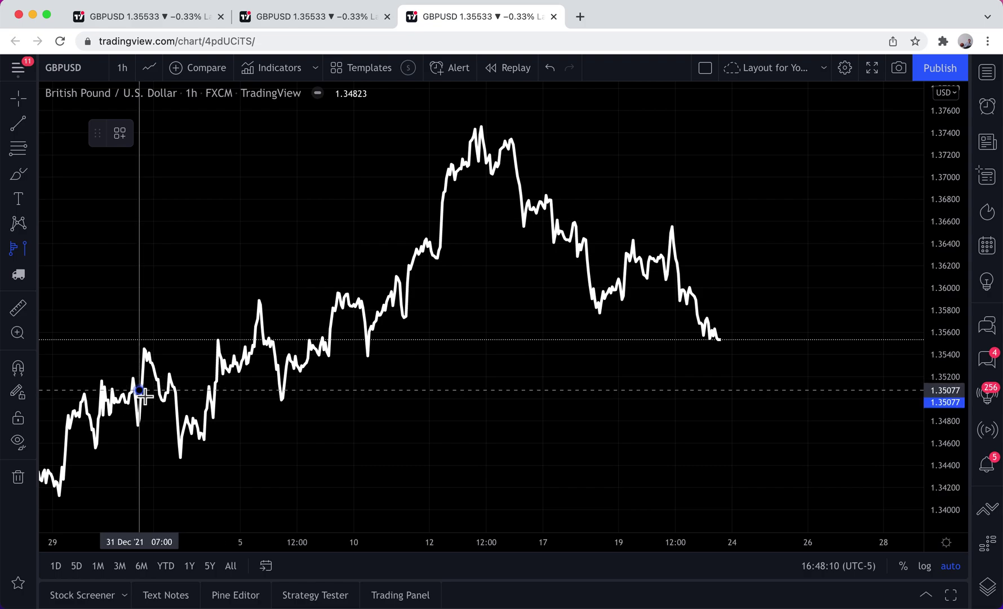
pyautogui.click(722, 340)
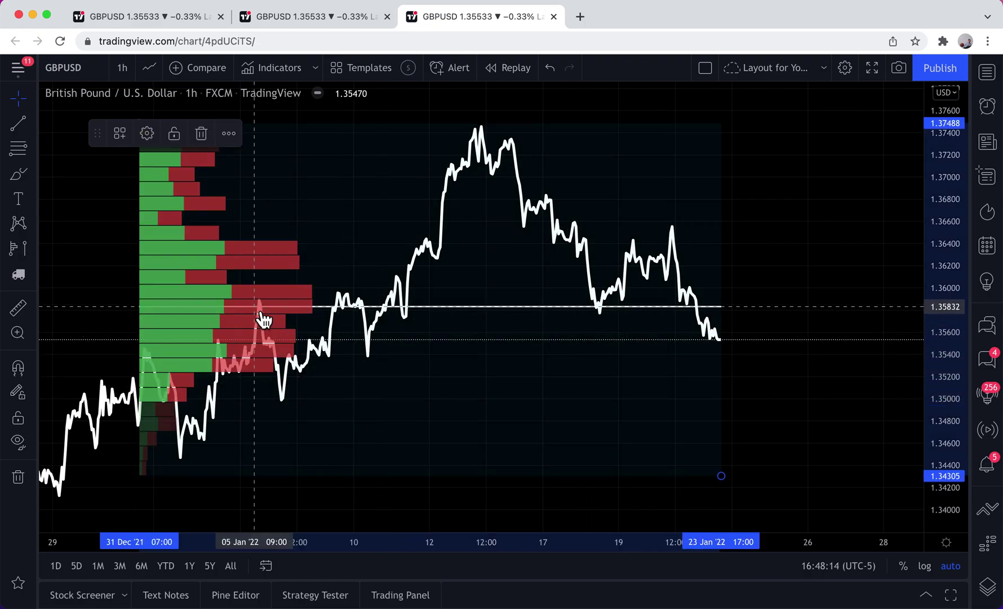
# Step: Check the volume profile on the 4h and 2D tabs, then delete it from the 2D chart
pyautogui.click(298, 16)
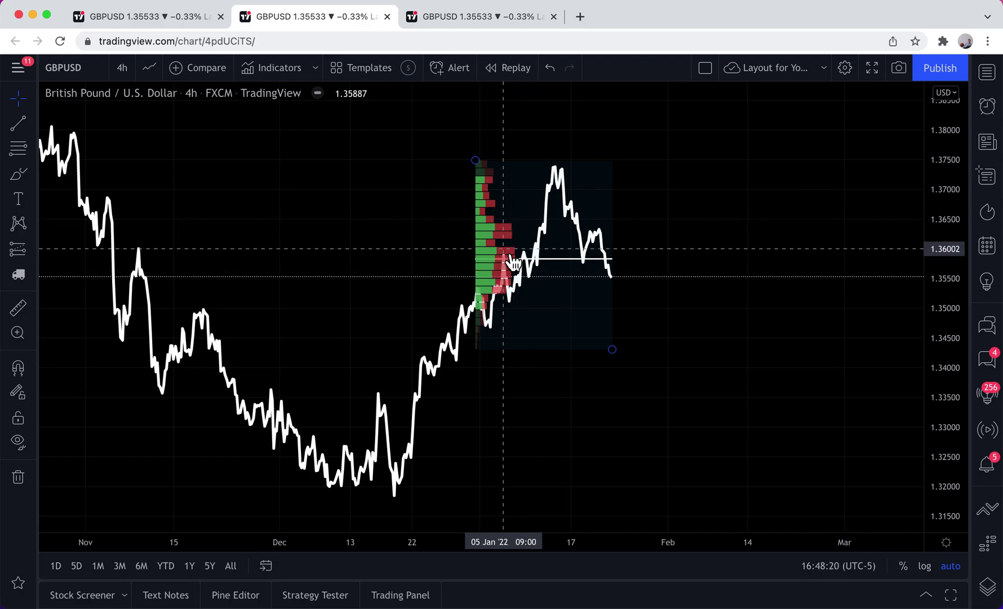
pyautogui.click(165, 22)
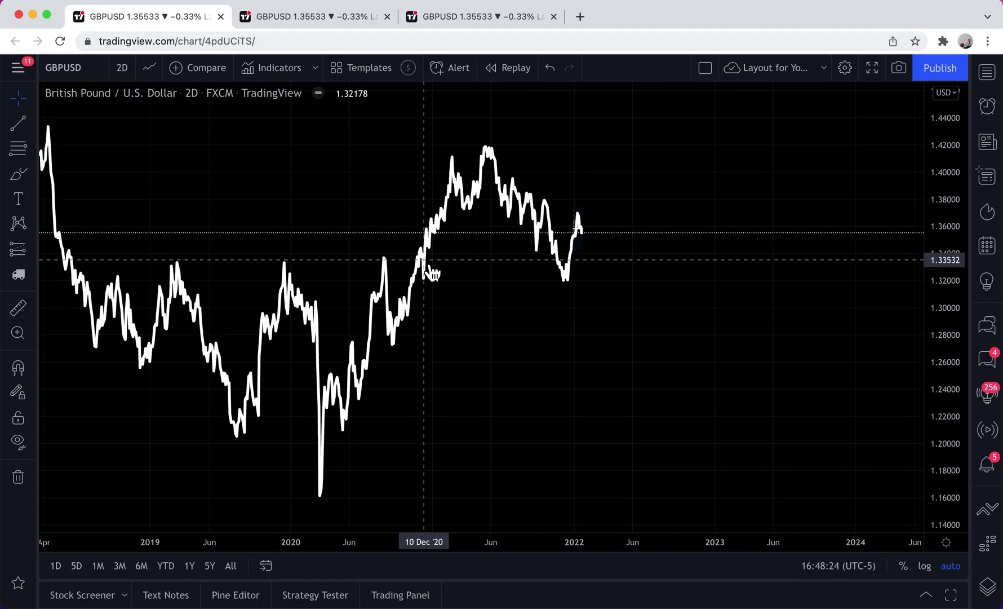
pyautogui.scroll(6, 425, 266)
pyautogui.scroll(5, 427, 266)
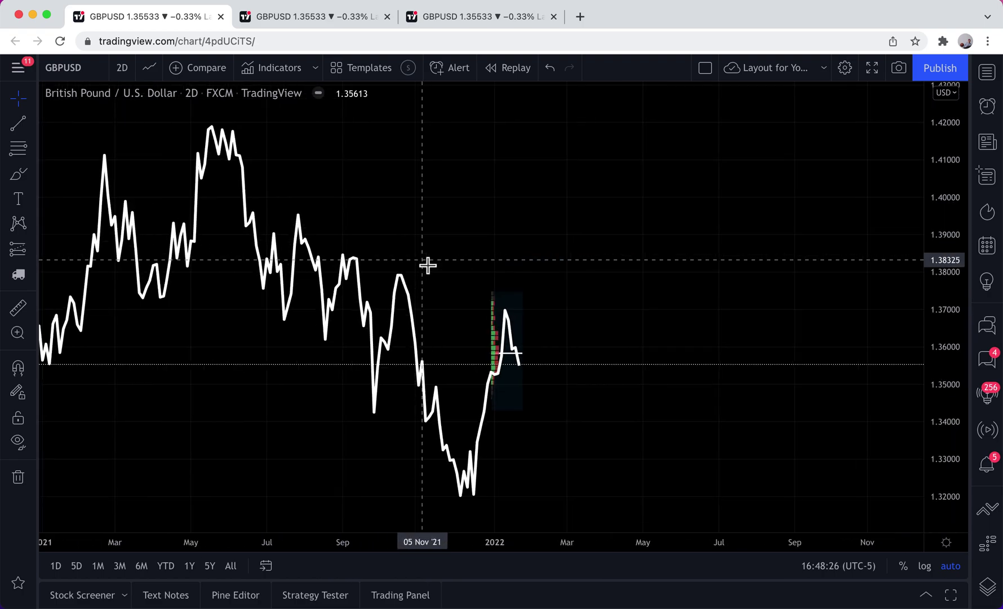
pyautogui.scroll(4, 428, 265)
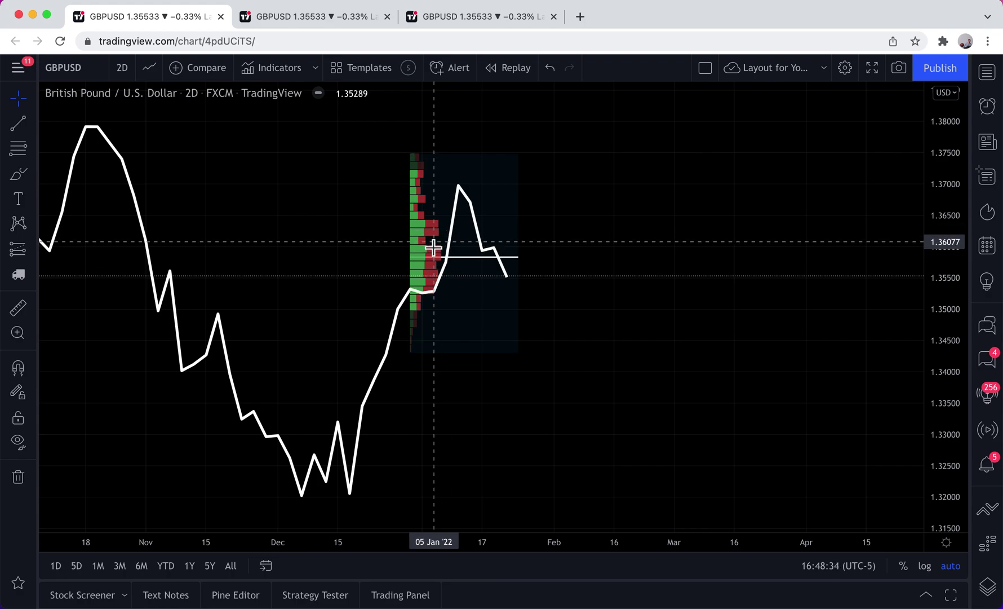
pyautogui.click(421, 240)
pyautogui.press('Delete')
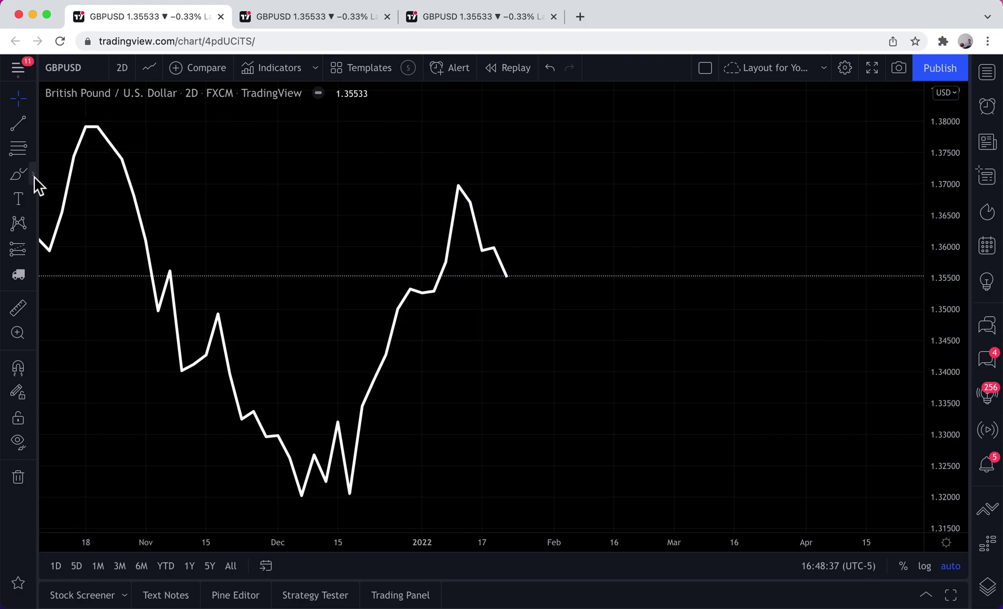
# Step: Draw a Fib retracement from the 1.41882 June 2021 high to the 1.32066 December low
pyautogui.click(34, 151)
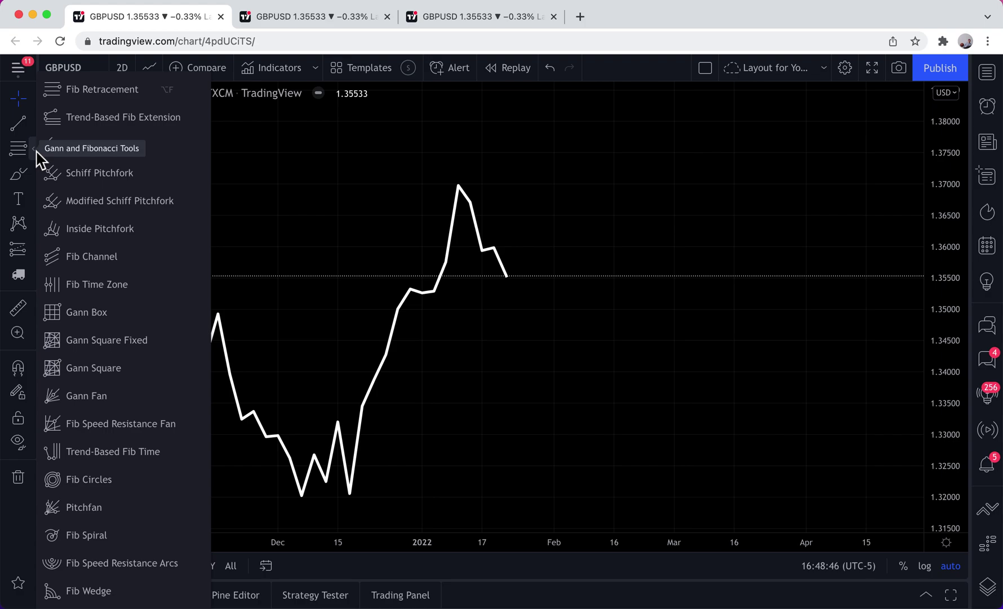
pyautogui.click(107, 94)
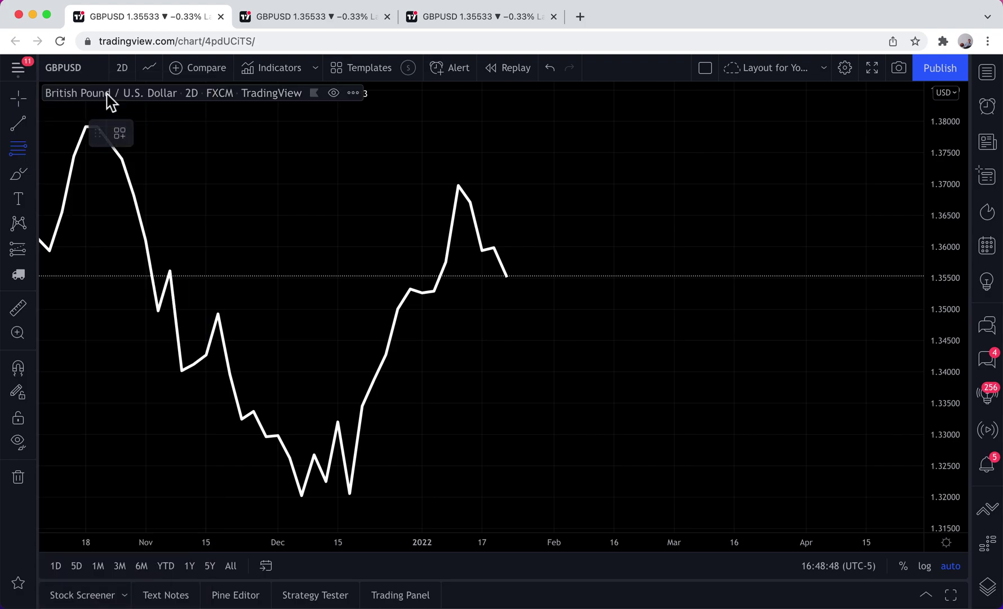
pyautogui.scroll(-5, 293, 253)
pyautogui.click(165, 130)
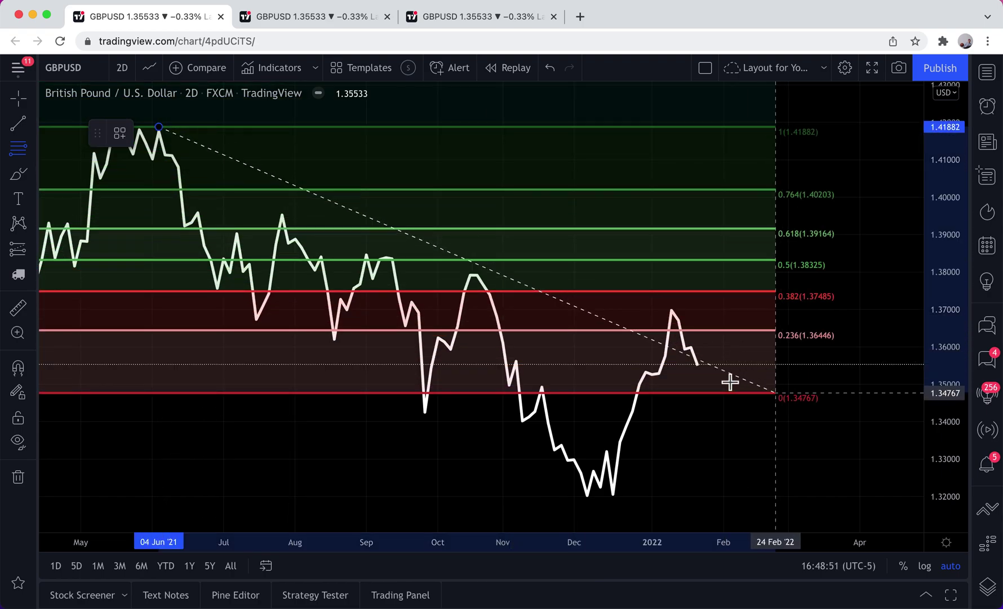
pyautogui.click(618, 499)
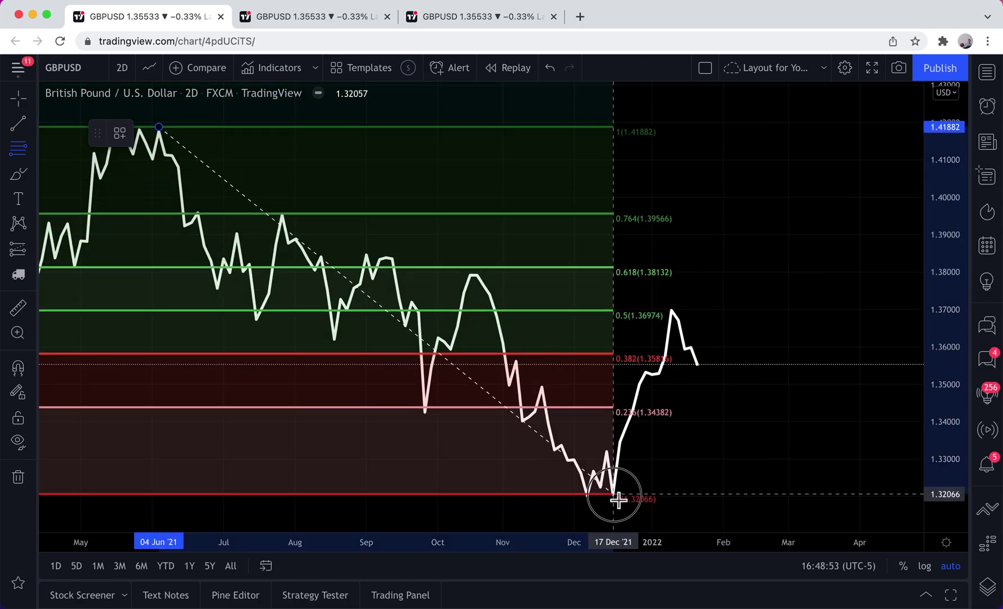
pyautogui.click(750, 431)
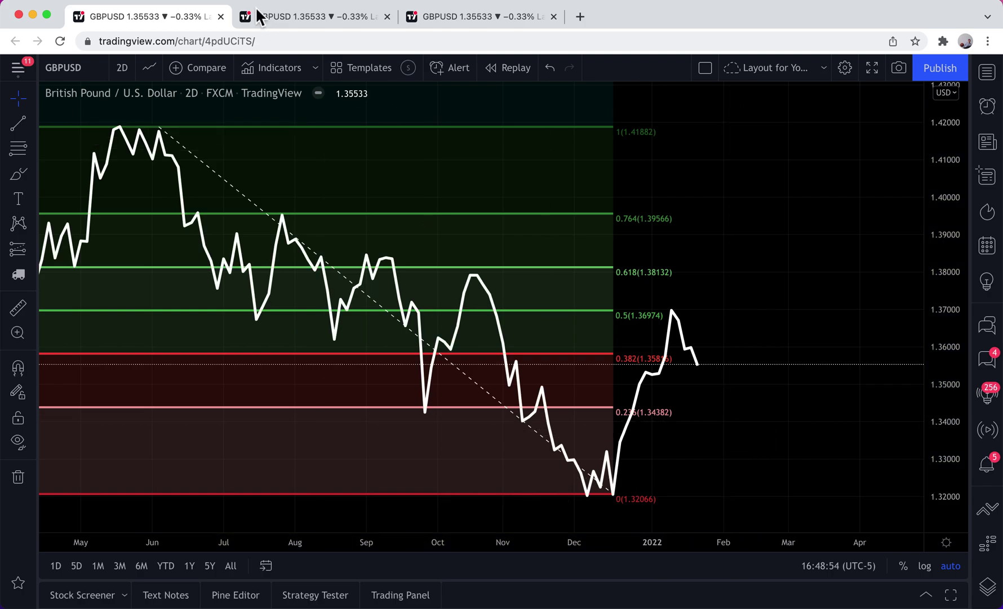
# Step: Confirm the Fib retracement also appears on the 4h and 1h tabs
pyautogui.click(304, 21)
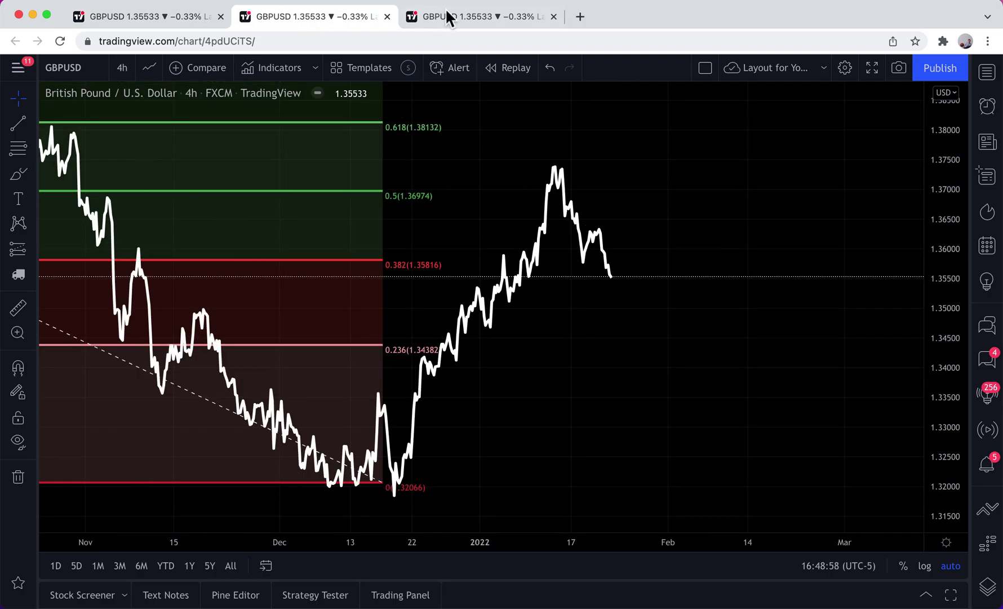
pyautogui.click(448, 17)
pyautogui.scroll(-3, 555, 365)
pyautogui.hscroll(-10, 663, 374)
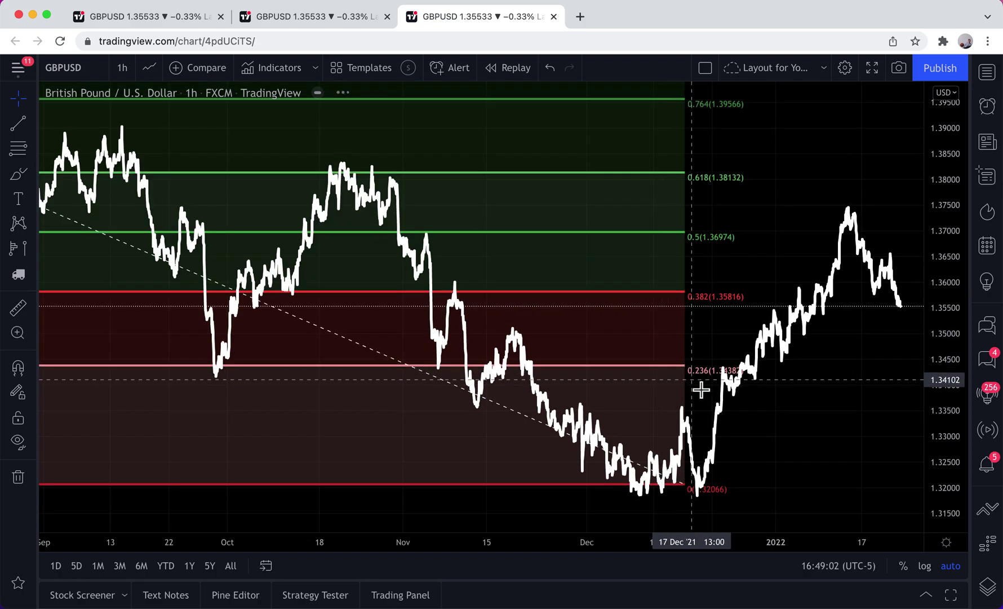
pyautogui.hscroll(-5, 798, 443)
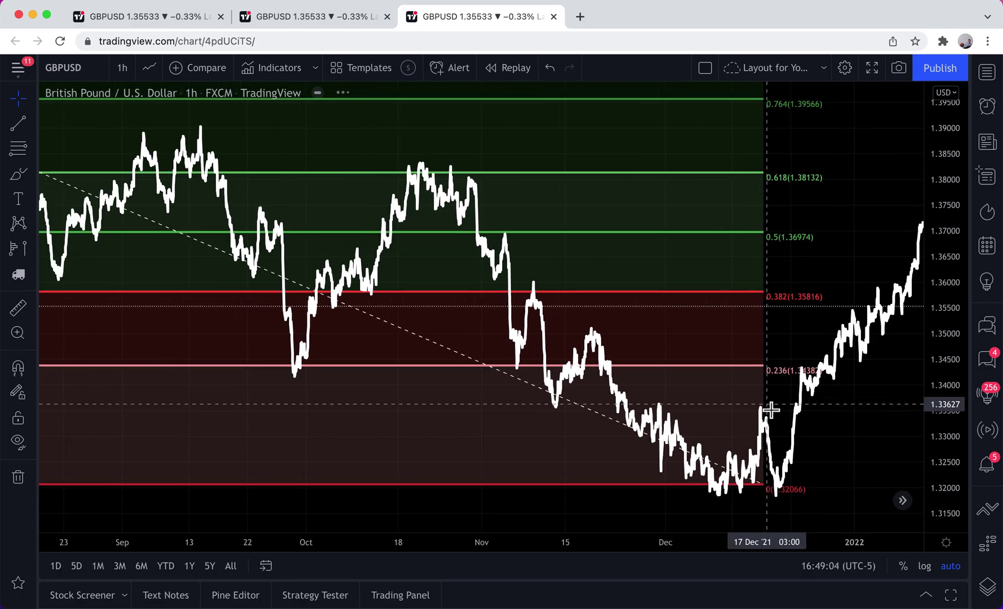